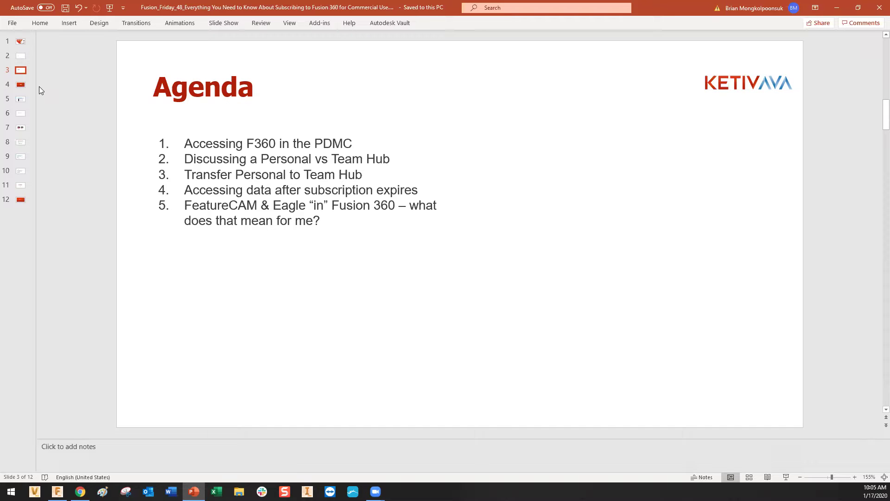
# Advance past the Share slide to slide 5, 'Accessing Fusion 360 from the PDMC', then switch to Chrome.
pyautogui.press('Down')
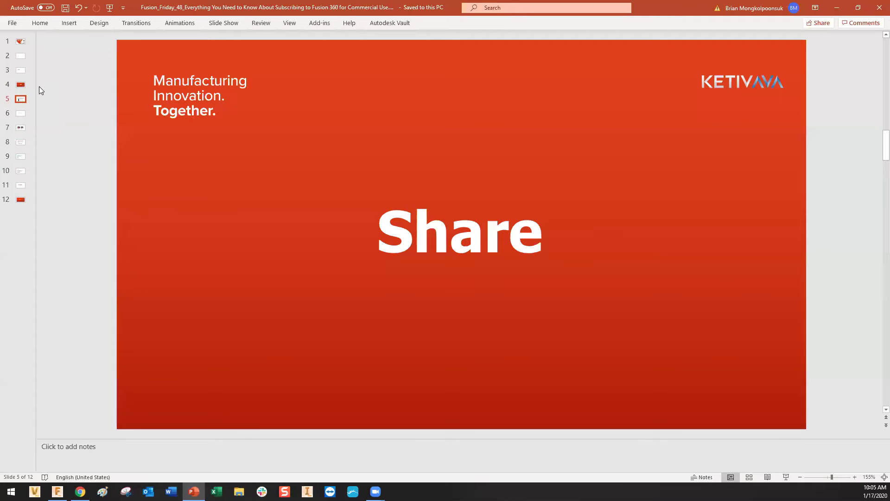
pyautogui.press('Down')
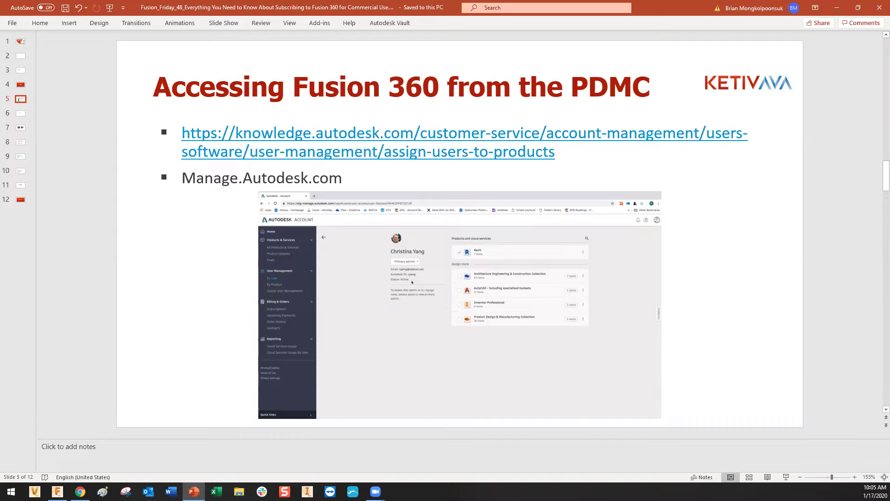
pyautogui.click(80, 492)
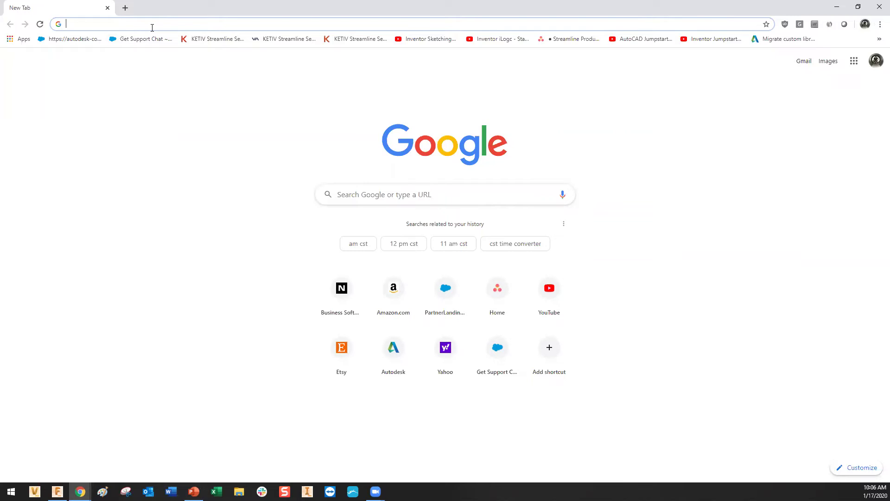
# Go to manage.autodesk.com and sign in with another user's email and password.
pyautogui.write('manage.autodesk.com')
pyautogui.press('Return')
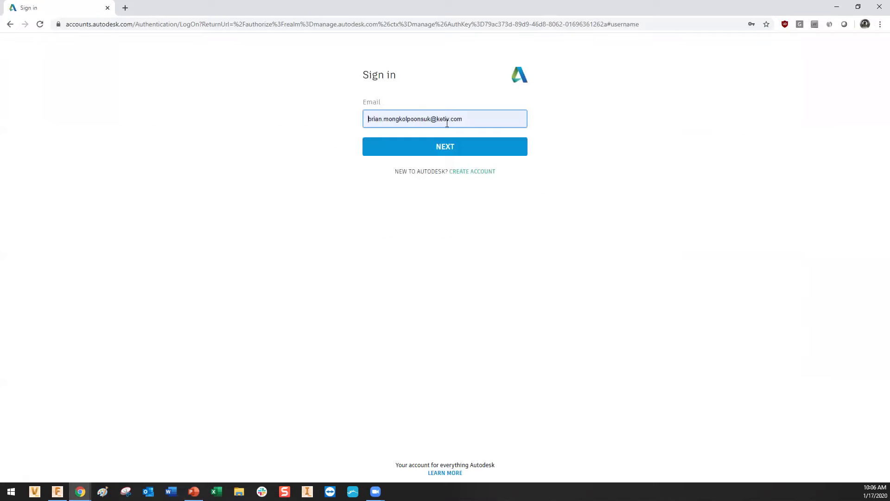
pyautogui.click(445, 119)
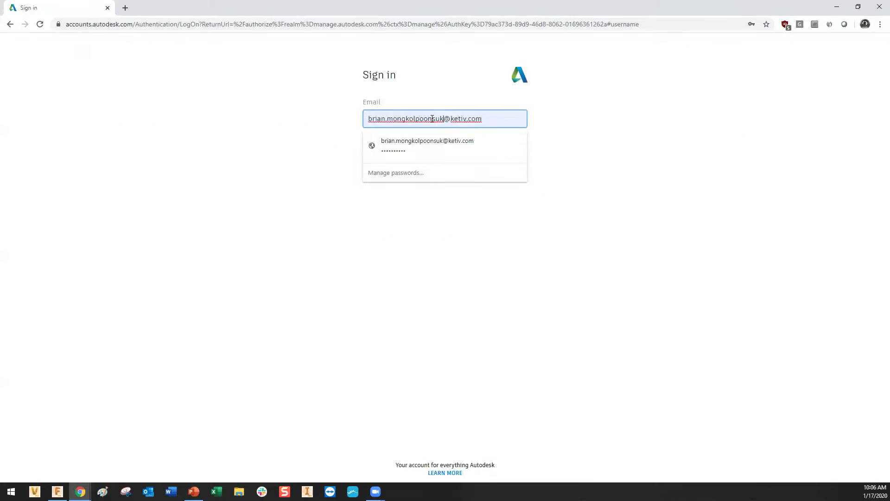
pyautogui.moveTo(444, 119); pyautogui.dragTo(366, 121)
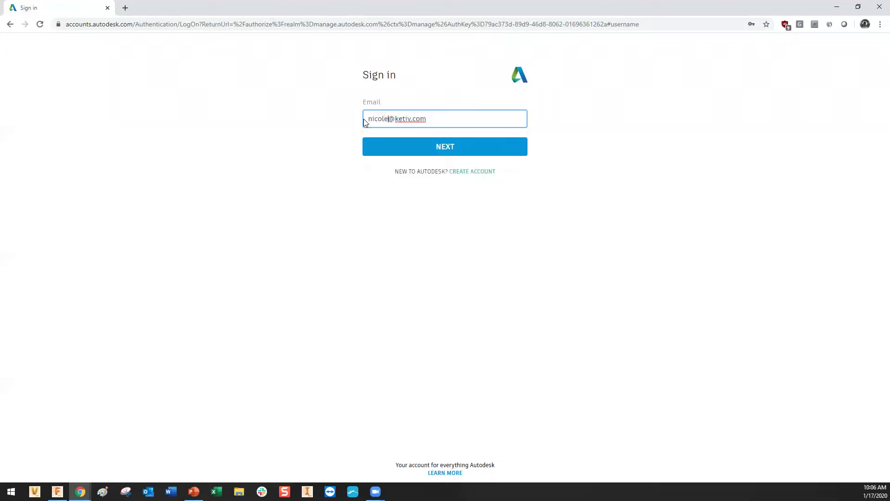
pyautogui.press('Return')
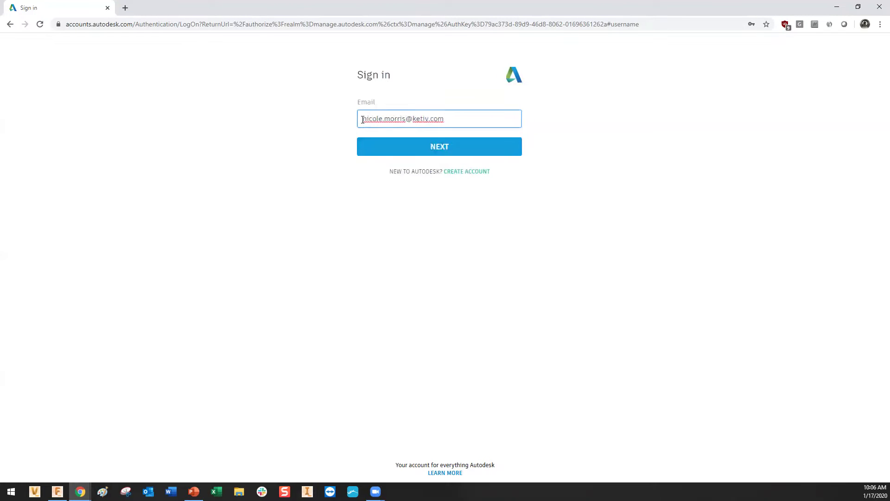
pyautogui.doubleClick(414, 149)
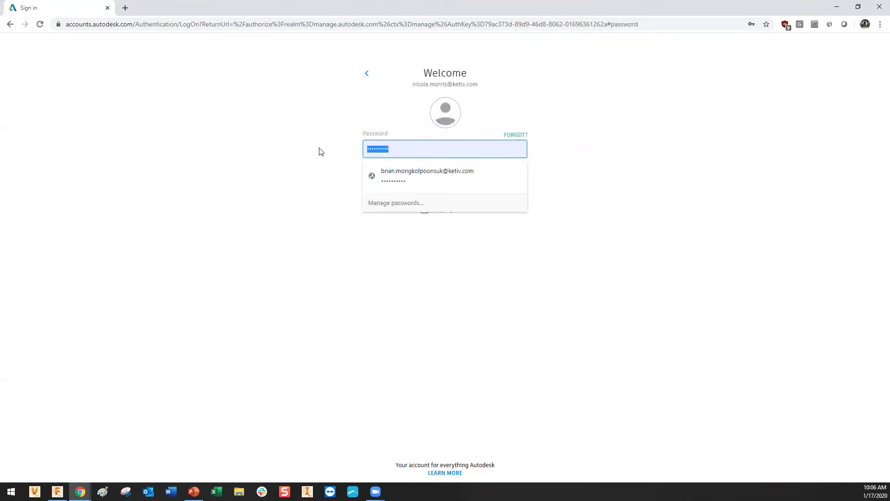
pyautogui.write('••')
pyautogui.press('Return')
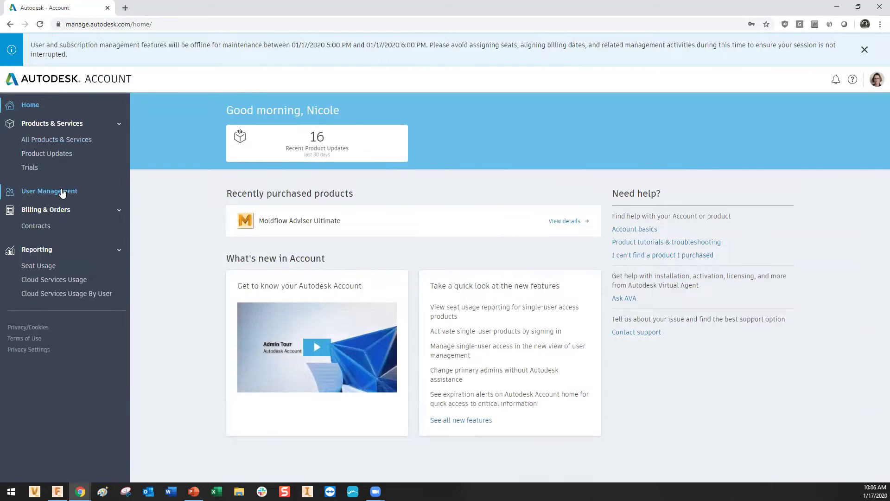
# Open User Management and bring up the Edit Access dialog for one listed user.
pyautogui.click(64, 194)
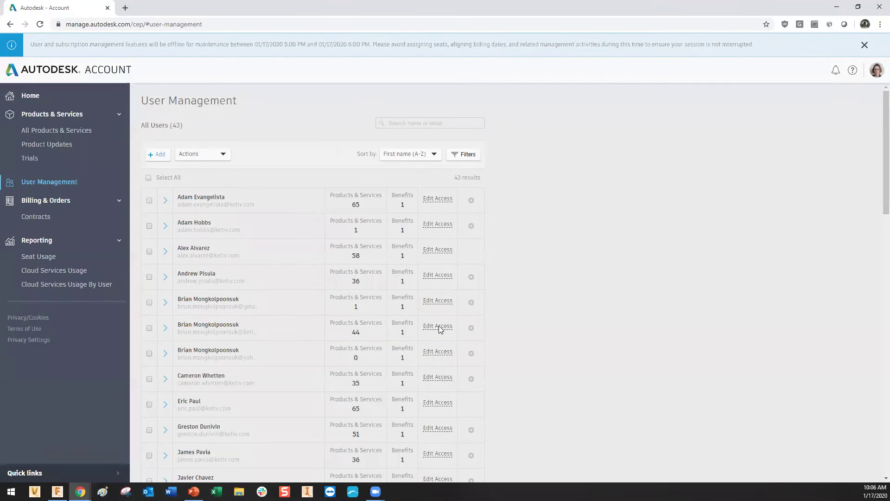
pyautogui.click(438, 327)
pyautogui.scroll(-15, 497, 284)
pyautogui.scroll(-8, 497, 283)
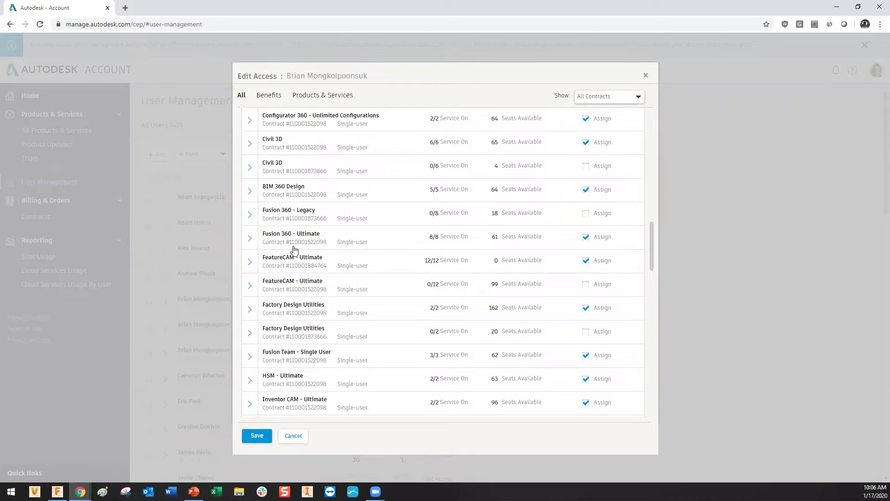
# Check the user's assigned products like Fusion 360 - Ultimate and Fusion Team - Single User, then return to PowerPoint.
pyautogui.scroll(-1, 401, 255)
pyautogui.scroll(1, 401, 255)
pyautogui.scroll(-3, 564, 243)
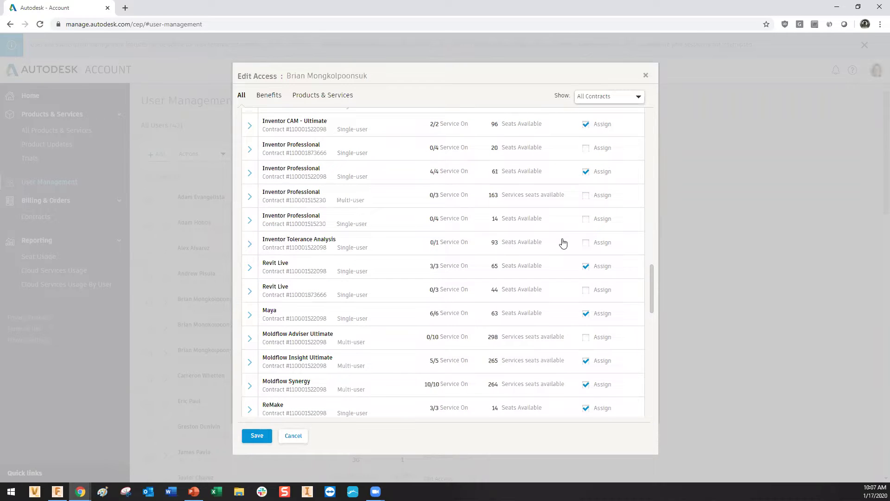
pyautogui.scroll(2, 563, 243)
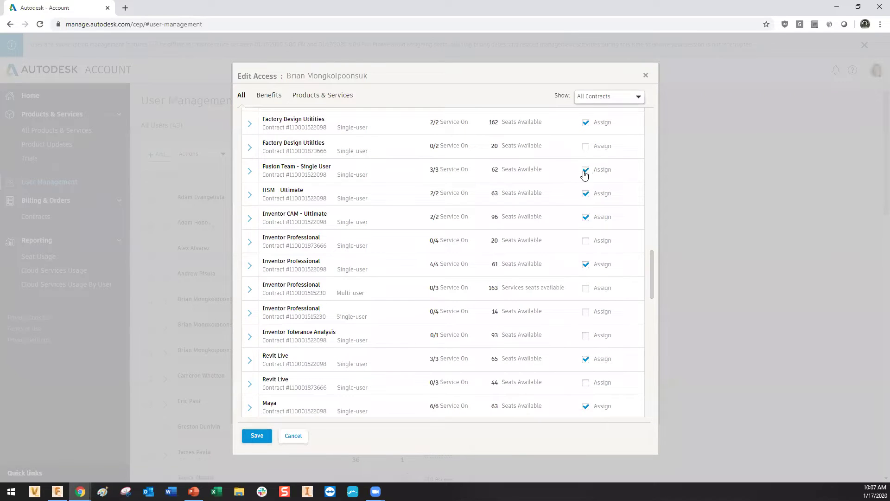
pyautogui.scroll(-1, 404, 225)
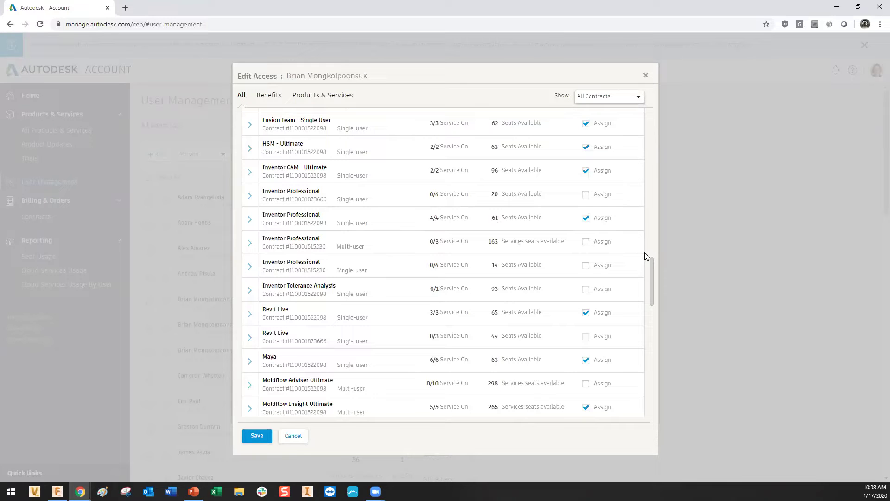
pyautogui.scroll(1, 485, 307)
pyautogui.scroll(3, 485, 307)
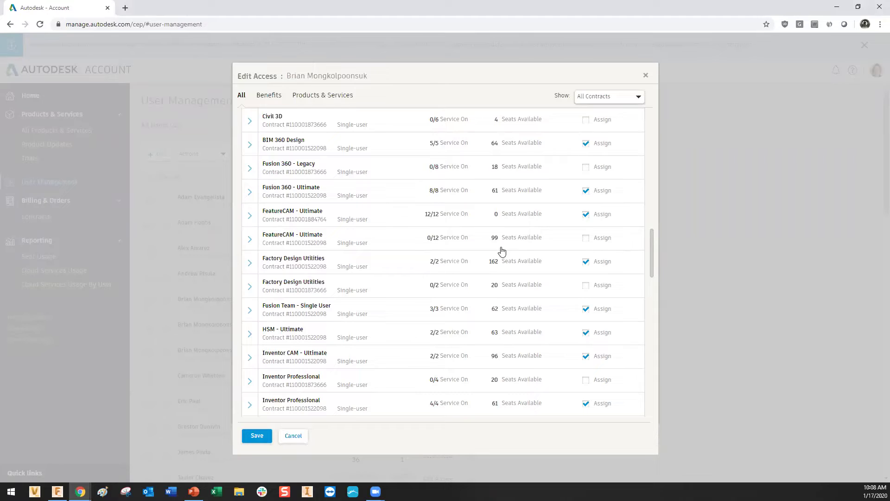
pyautogui.scroll(2, 499, 252)
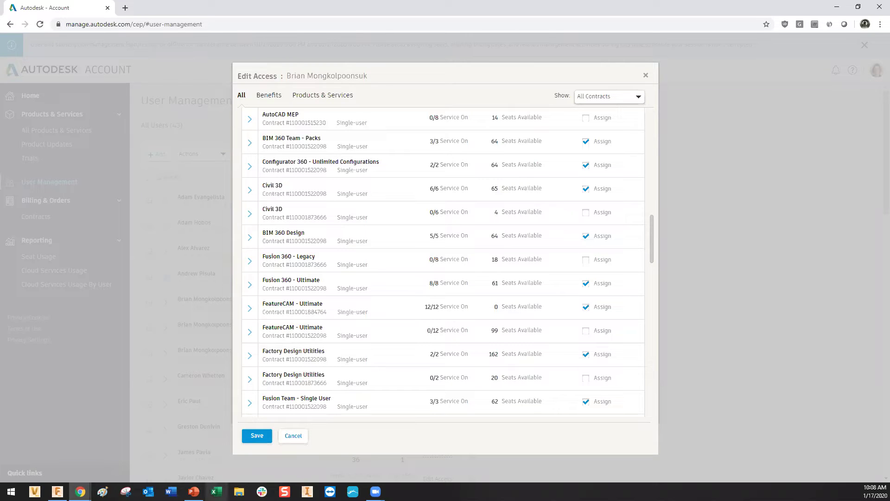
pyautogui.click(203, 489)
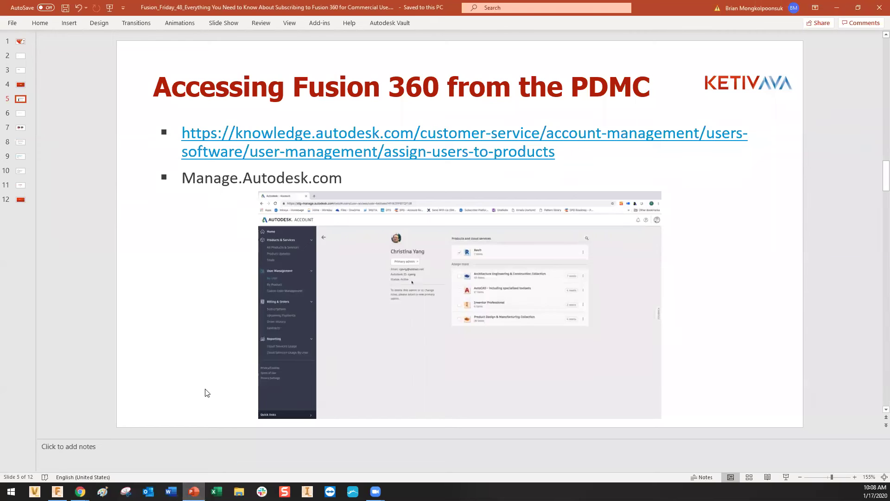
# Jump to slide 6, 'Scenarios', comparing new versus existing hubs from June 2019.
pyautogui.scroll(-2, 207, 393)
pyautogui.scroll(2, 207, 393)
pyautogui.click(20, 114)
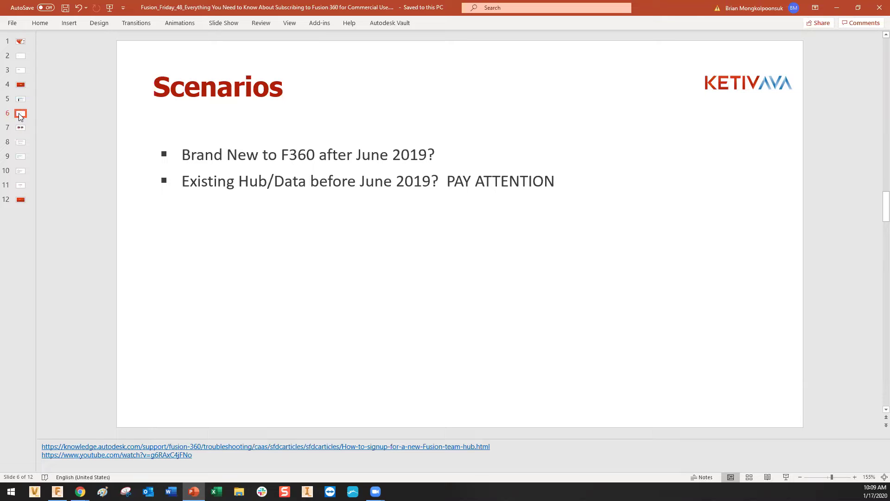
# Show slide 7 contrasting the old Personal Hub with the new Team Hub.
pyautogui.press('Down')
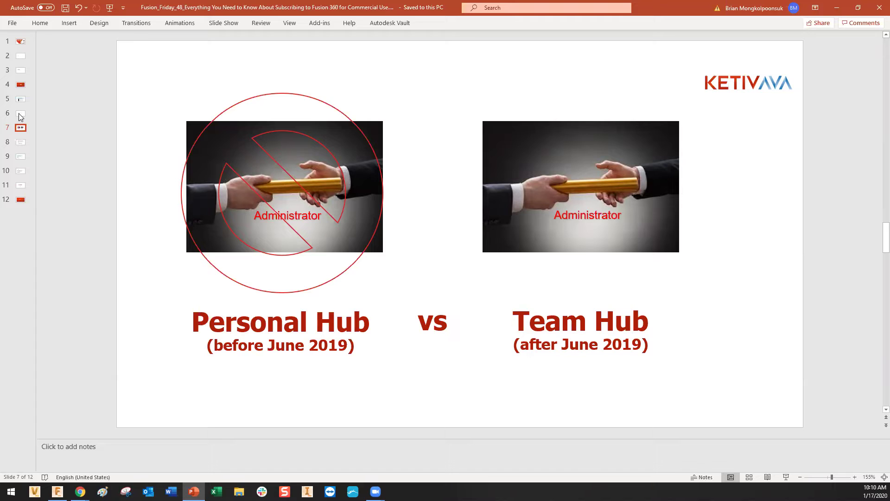
# Advance to slide 8, 'Transfer Existing Hub to New Team Hub', then switch to Fusion 360.
pyautogui.press('pagedown')
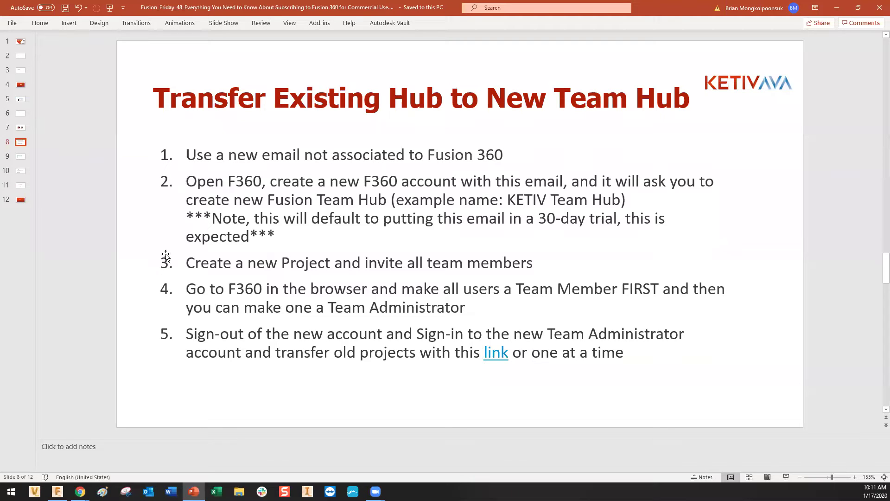
pyautogui.click(57, 492)
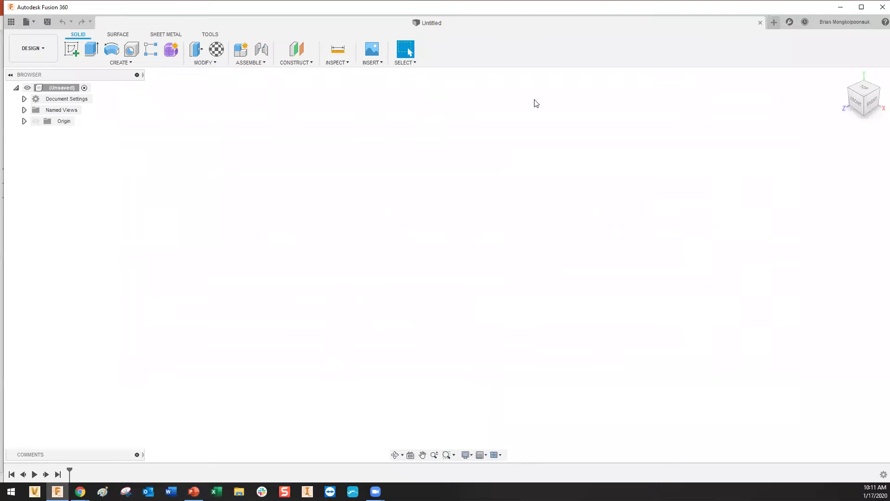
# Choose My Profile from the Fusion 360 account menu to load the web hub's Home page.
pyautogui.click(828, 24)
pyautogui.moveTo(835, 56)
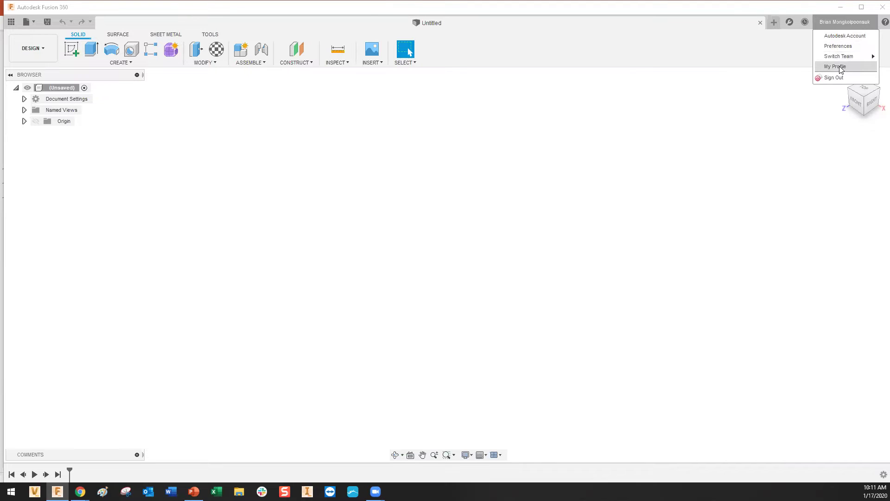
pyautogui.click(839, 67)
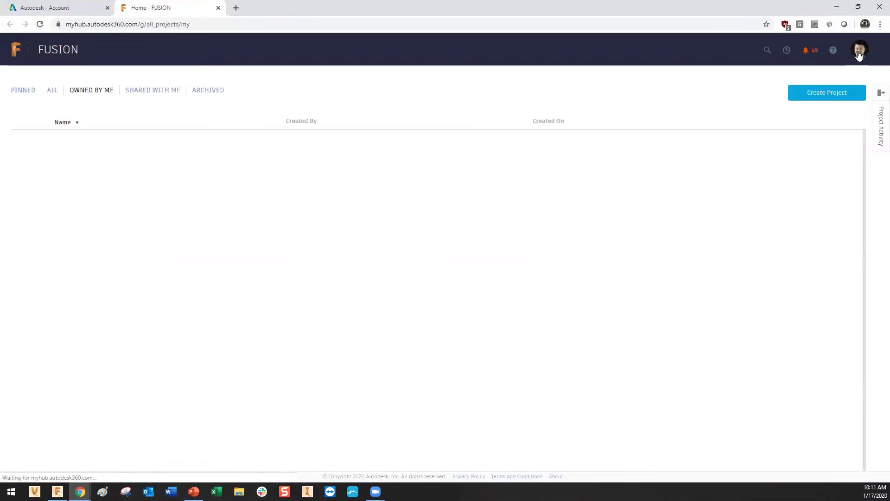
# Sign out of the Fusion Team hub from its avatar account menu.
pyautogui.click(859, 54)
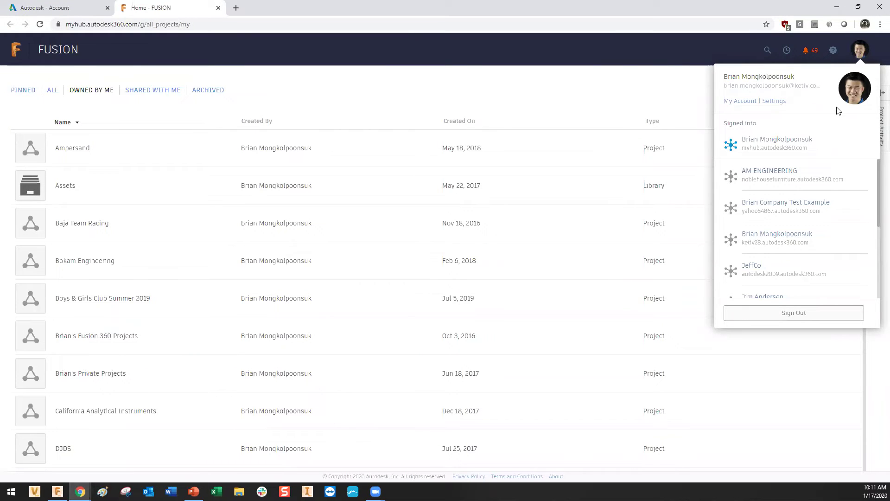
pyautogui.click(829, 325)
pyautogui.click(858, 52)
pyautogui.click(836, 322)
pyautogui.click(859, 54)
pyautogui.click(824, 316)
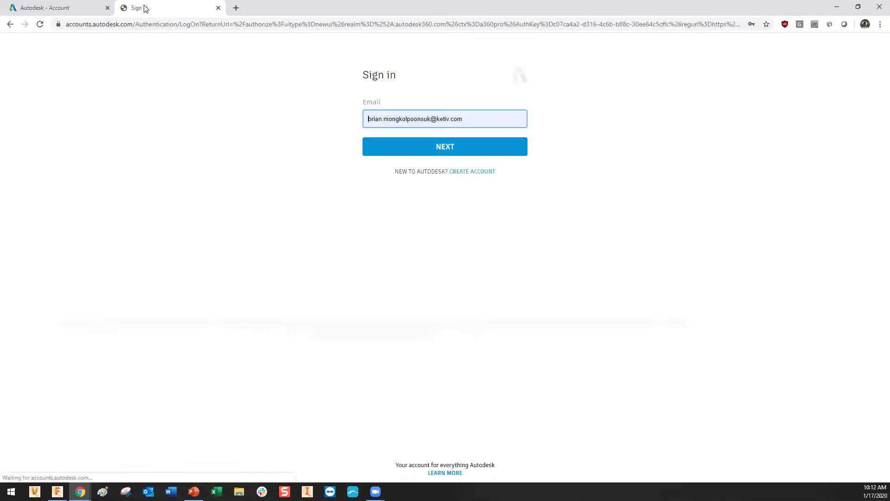
# Close the sign-in tab and Edit Access dialog, then sign out of the administrator's Autodesk account.
pyautogui.click(218, 8)
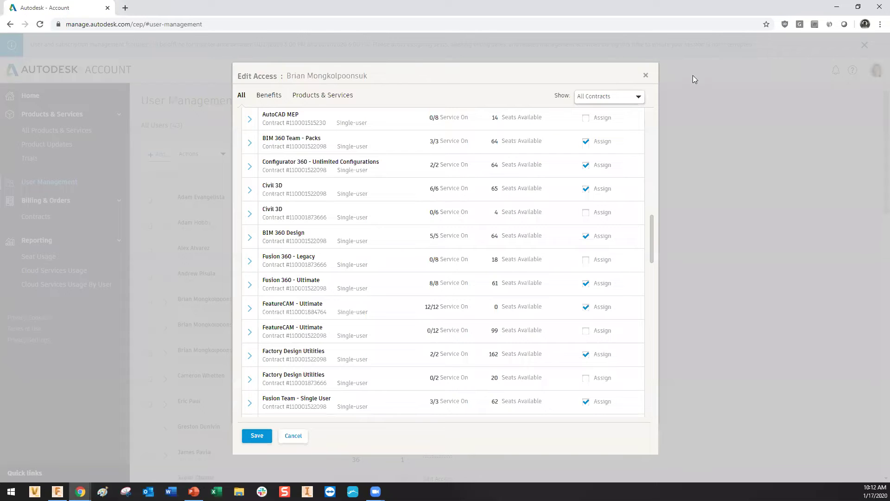
pyautogui.click(646, 76)
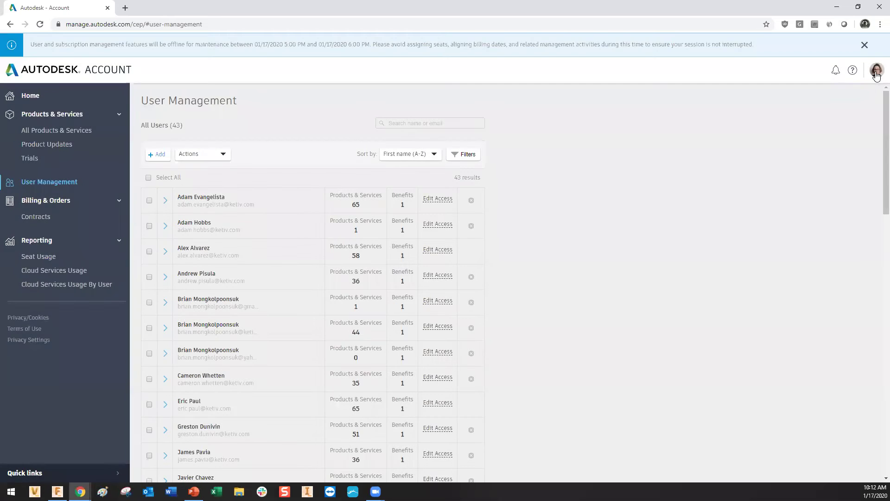
pyautogui.click(876, 74)
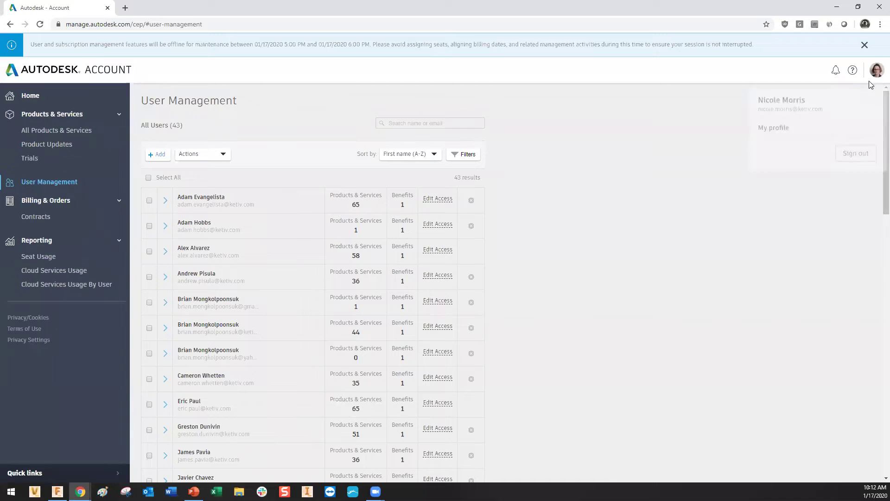
pyautogui.click(852, 160)
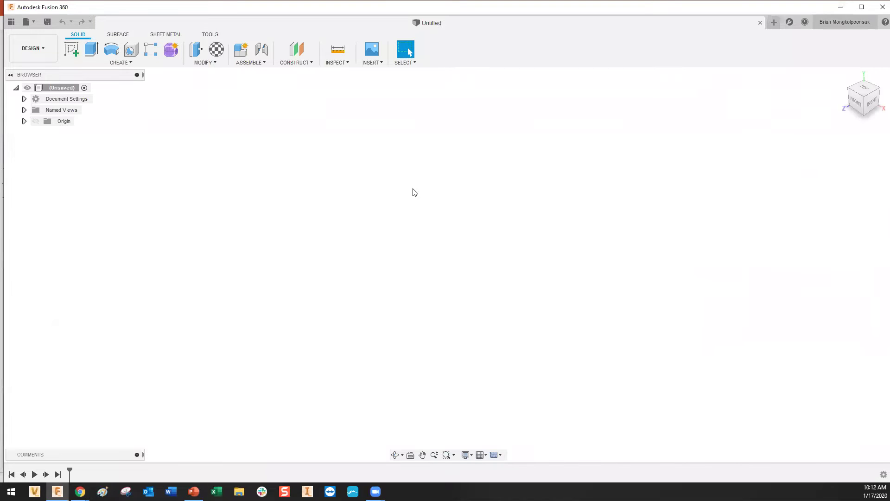
# Sign out of the current Autodesk account from the user-name menu.
pyautogui.click(845, 22)
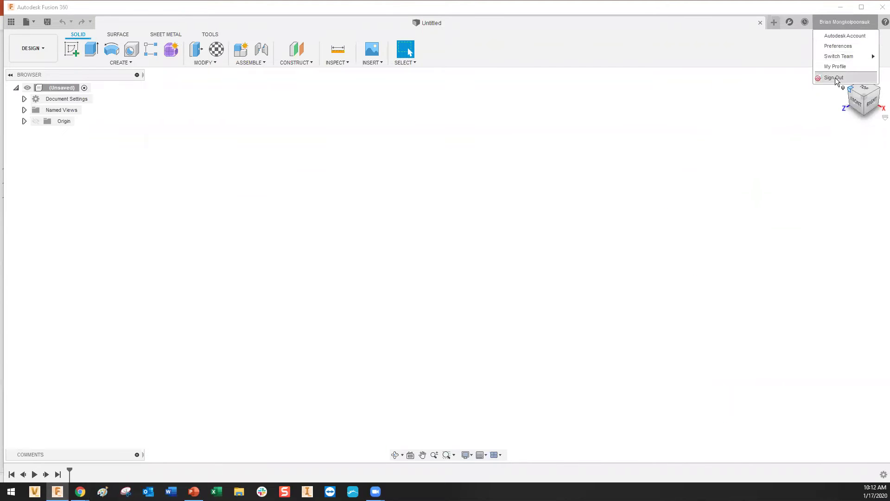
pyautogui.click(836, 77)
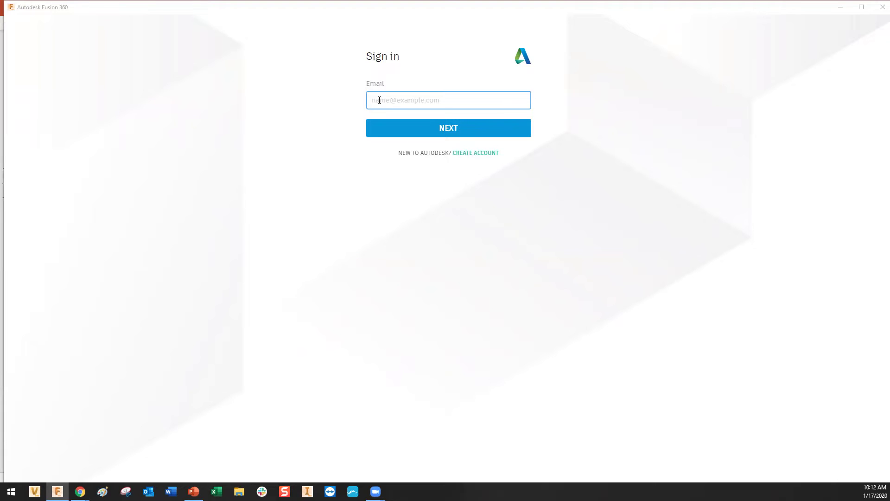
# Enter the personal e-mail address on the sign-in screen and submit it.
pyautogui.click(491, 127)
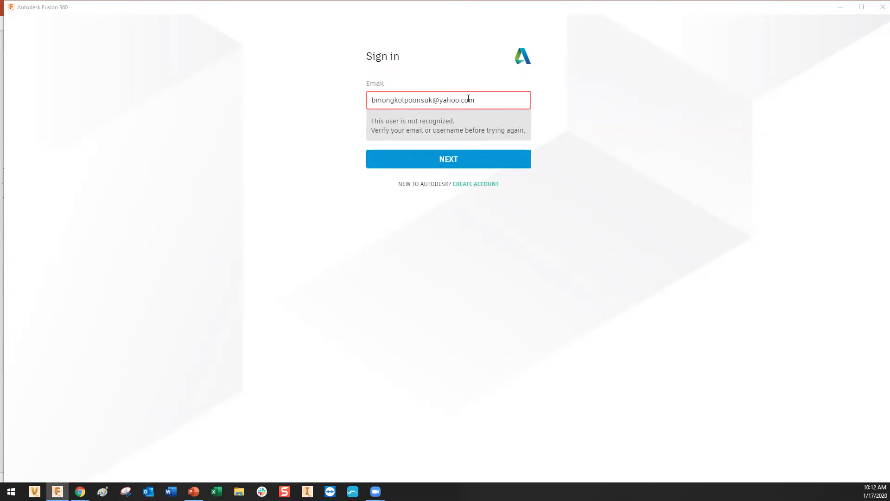
# Open the new-account form and enter the first name, last name and e-mail address.
pyautogui.click(490, 186)
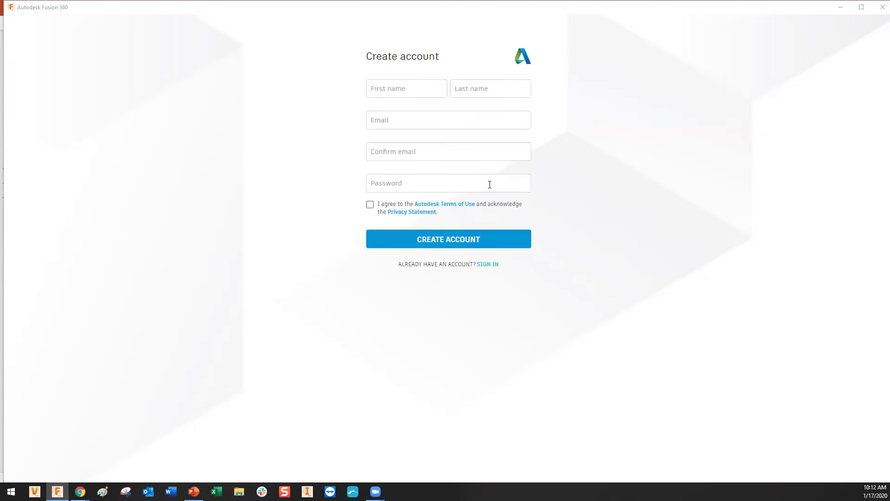
pyautogui.click(407, 95)
pyautogui.press('Tab')
pyautogui.press('Tab')
# Confirm the e-mail, set a password, accept the Terms of Use and create the account.
pyautogui.click(416, 145)
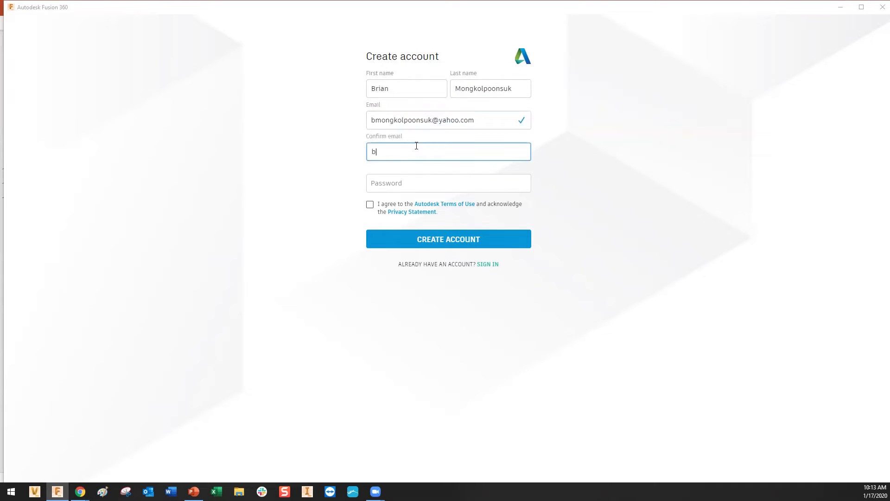
pyautogui.click(420, 177)
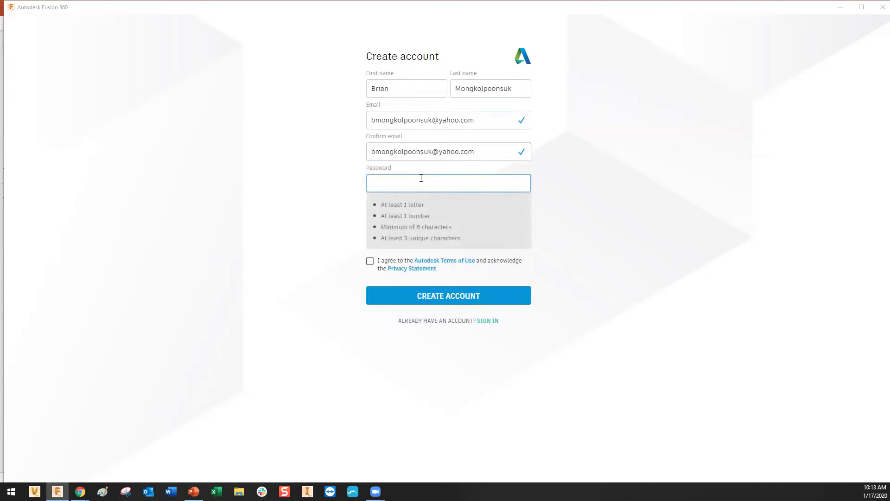
pyautogui.write('**********')
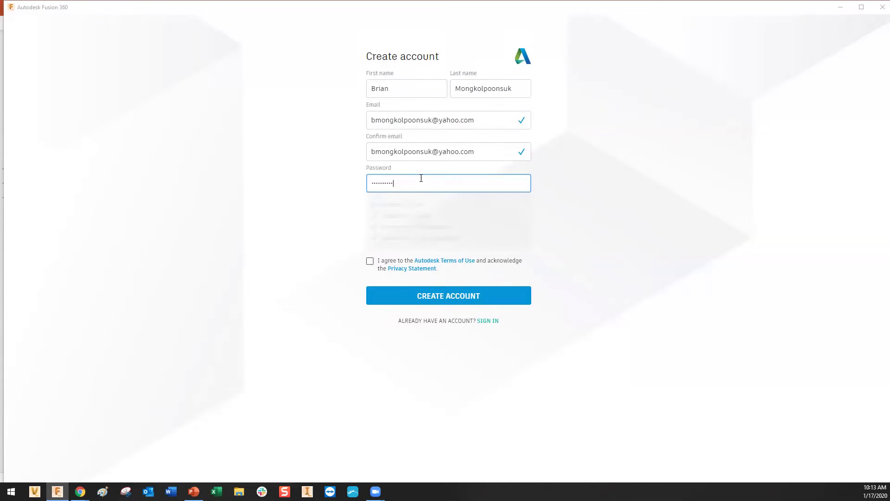
pyautogui.click(370, 204)
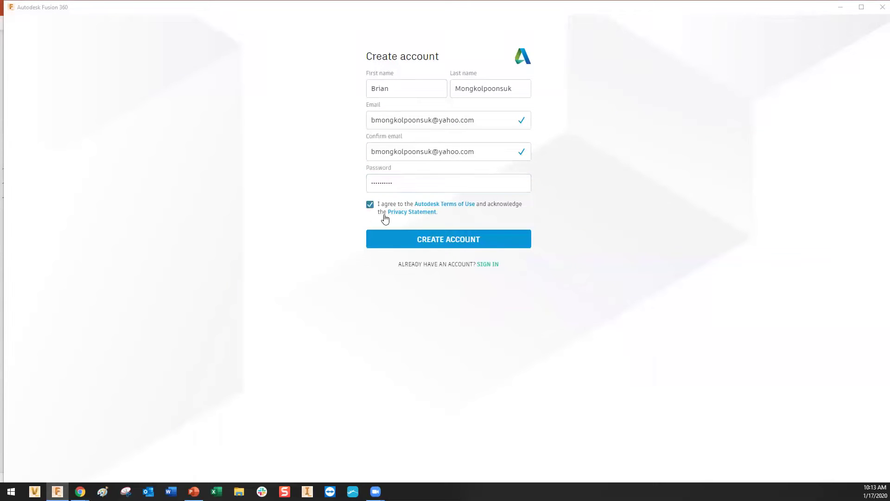
pyautogui.click(461, 239)
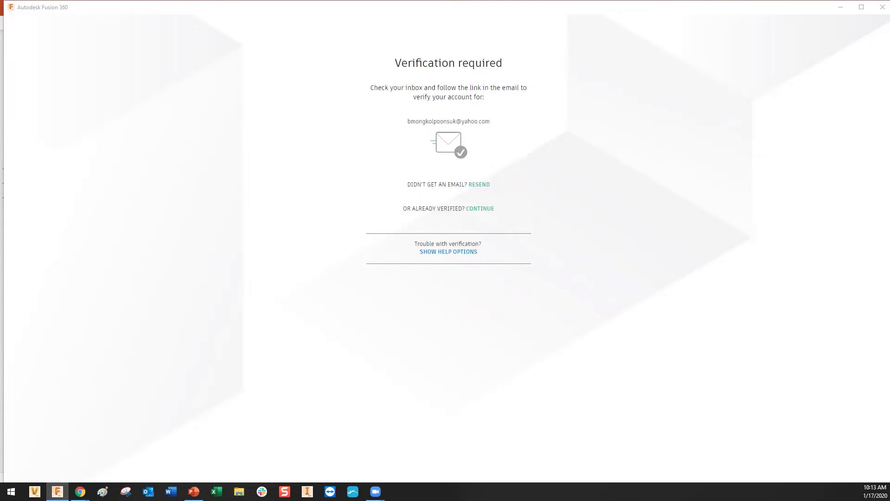
# Switch to the web browser to find the Autodesk verification e-mail.
pyautogui.click(80, 491)
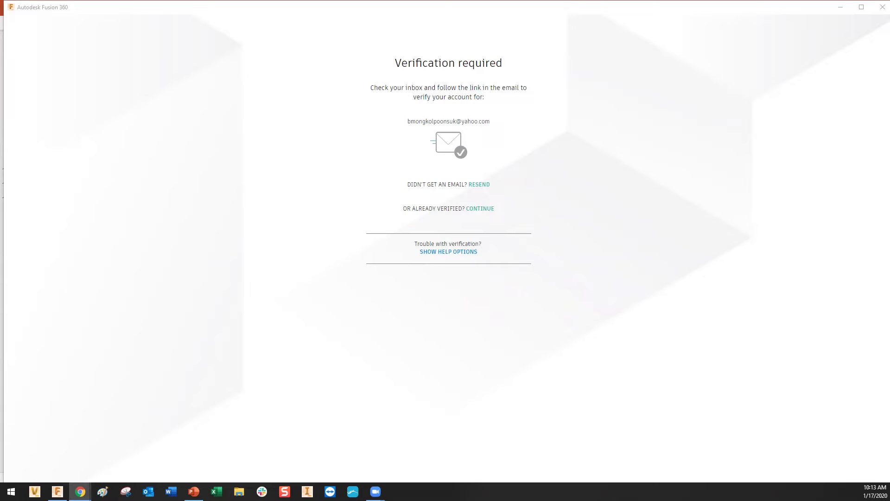
# Follow the verification link and sign in with the new account's e-mail and password.
pyautogui.hotkey('alt', 'Tab')
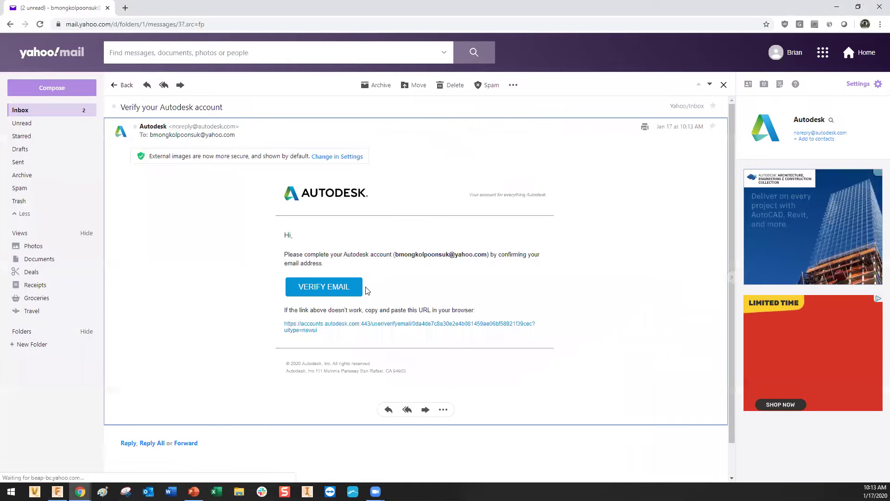
pyautogui.click(325, 287)
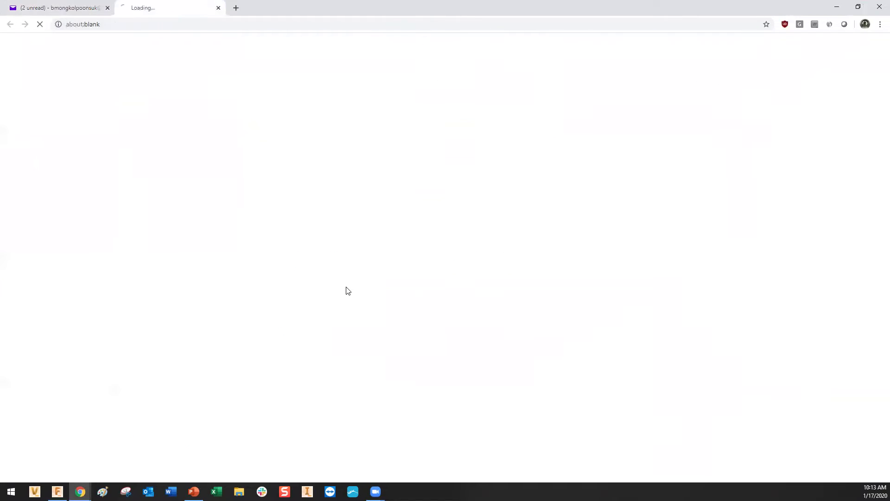
pyautogui.tripleClick(424, 119)
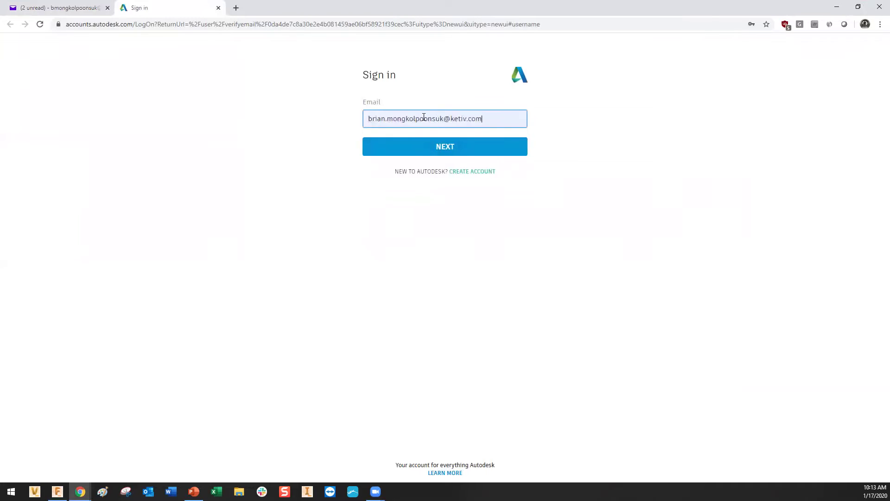
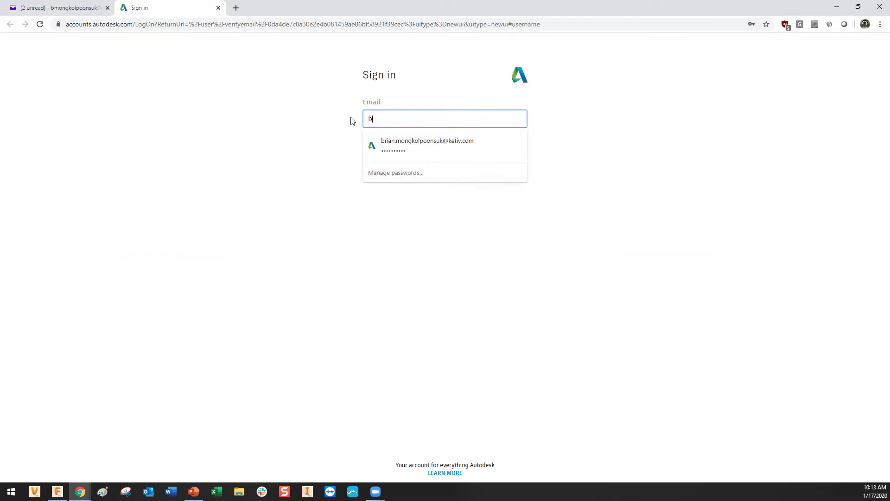
pyautogui.press('Return')
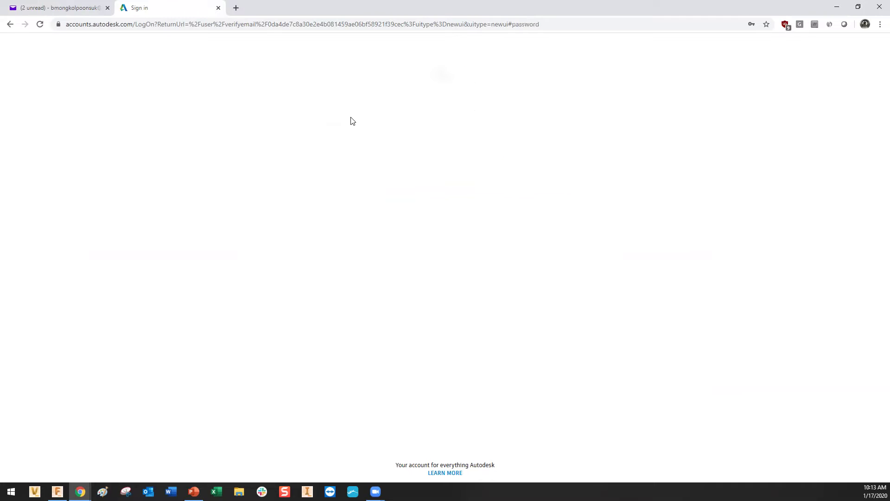
pyautogui.click(396, 153)
pyautogui.write('••••••••••')
pyautogui.click(406, 184)
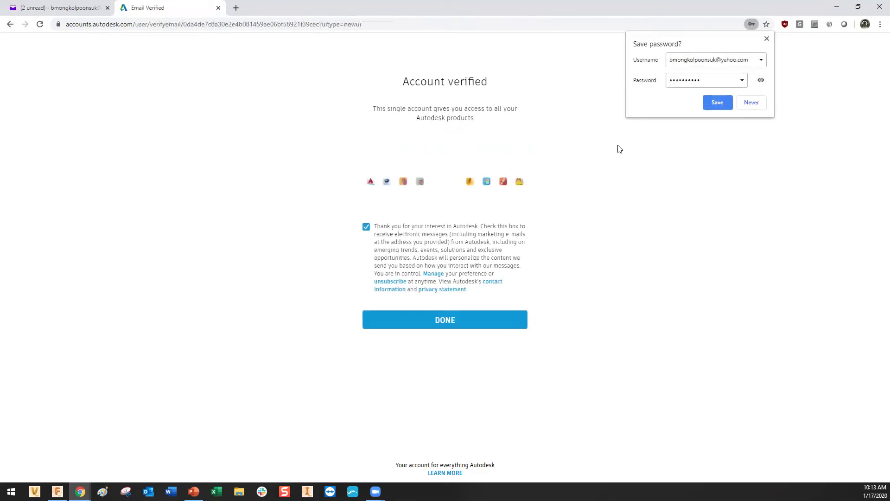
# Decline Autodesk marketing e-mails, finish verification and close the Autodesk profile page.
pyautogui.click(766, 39)
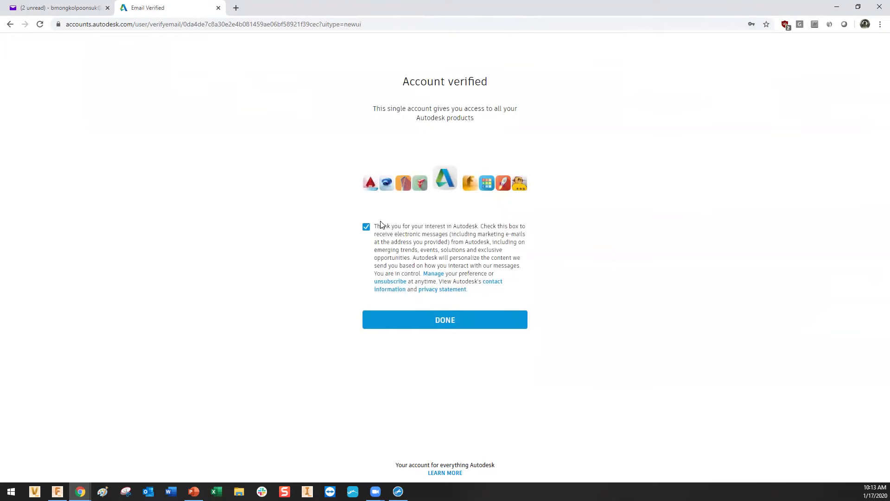
pyautogui.click(367, 227)
pyautogui.click(443, 320)
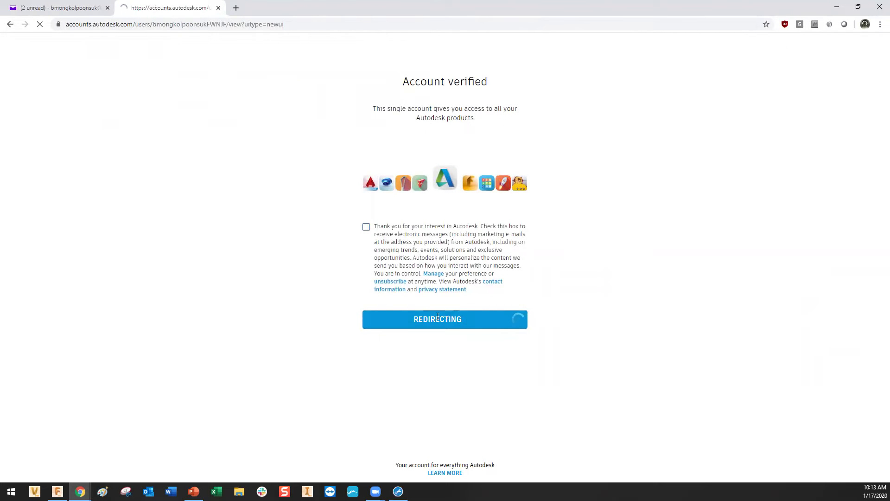
pyautogui.click(219, 8)
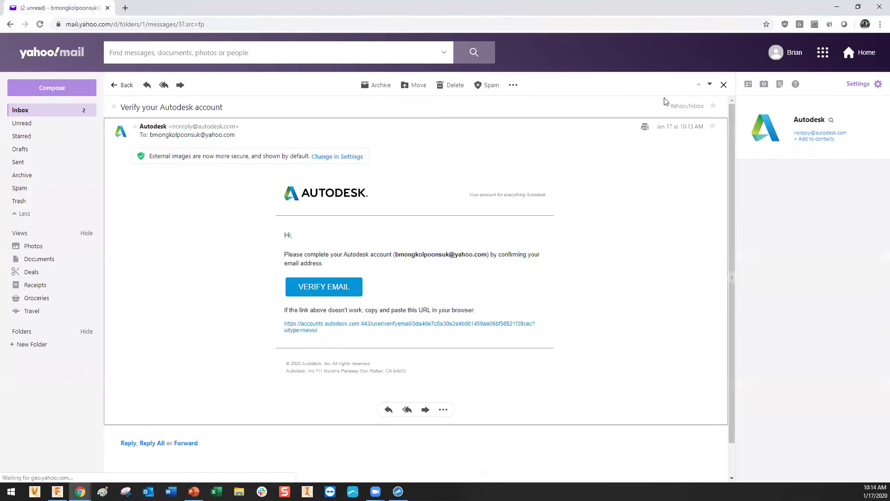
pyautogui.doubleClick(814, 9)
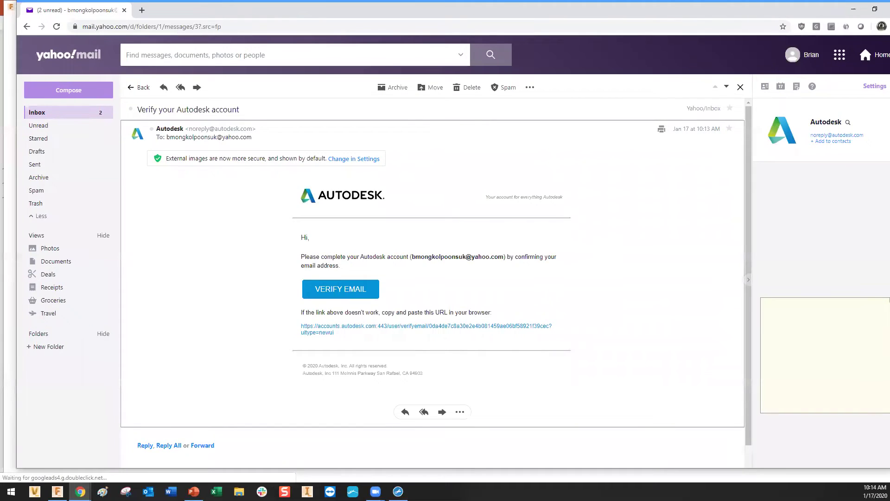
pyautogui.hotkey('alt', 'Tab')
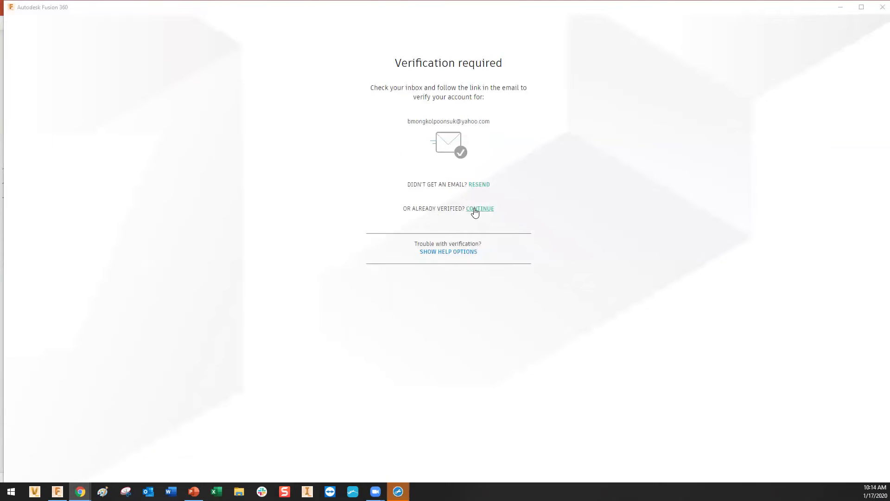
# Continue past the Verification required screen to the Fusion 360 welcome page.
pyautogui.click(477, 211)
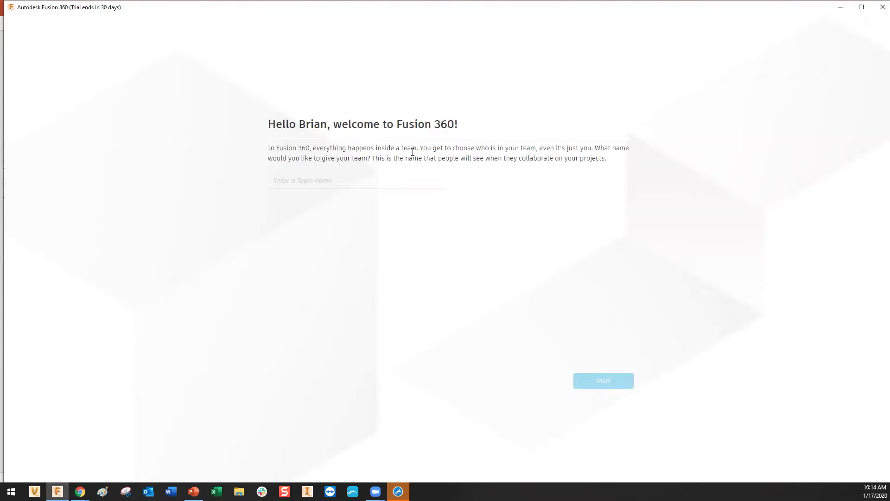
# Name the new team 'ABC Fusion Team Hub' and start it.
pyautogui.click(341, 179)
pyautogui.write('ABC')
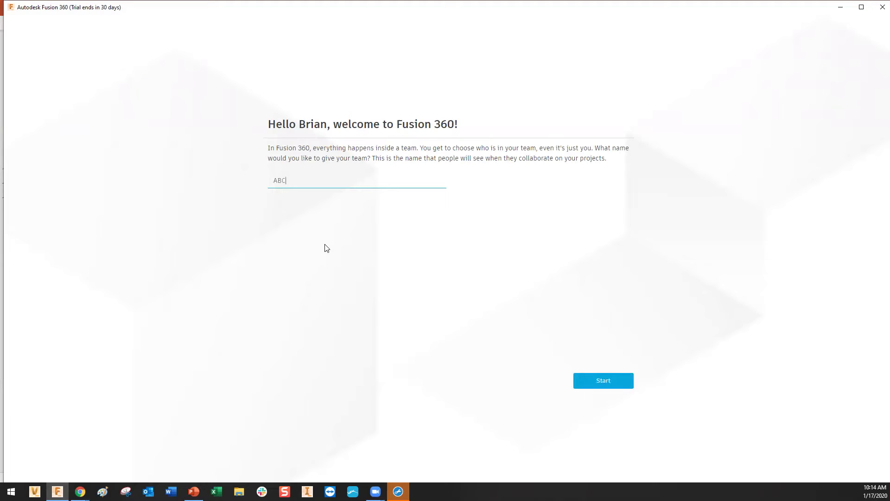
pyautogui.write(' Fusion Team Hub')
pyautogui.moveTo(340, 181); pyautogui.dragTo(263, 189)
pyautogui.press('BackSpace')
pyautogui.moveTo(273, 180); pyautogui.dragTo(342, 177)
pyautogui.click(343, 238)
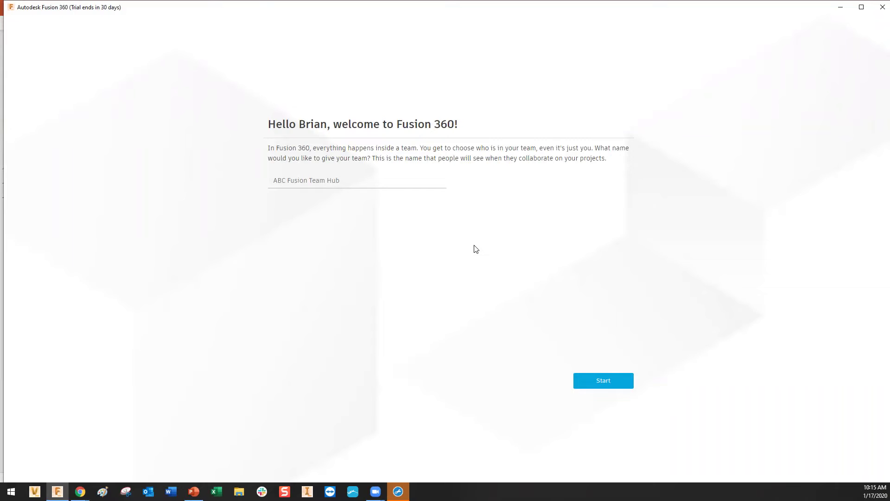
pyautogui.click(618, 383)
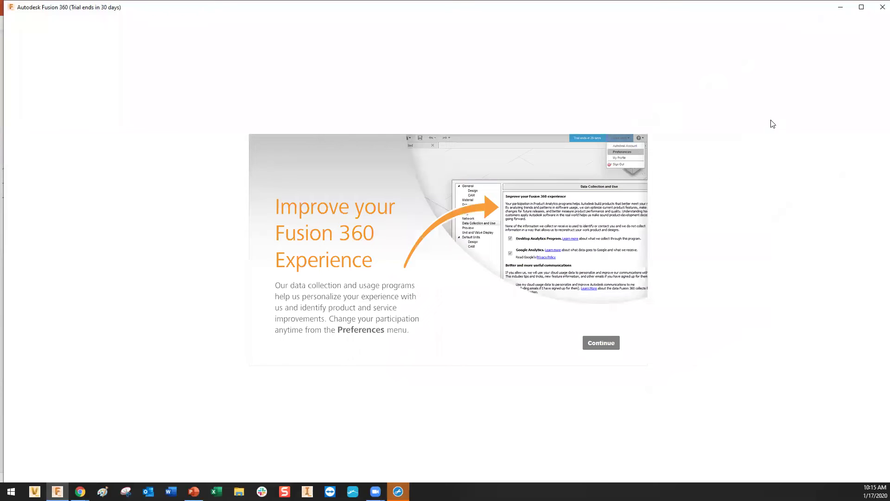
# Accept the data-collection notice and check that ABC Fusion Team Hub is the active team.
pyautogui.click(604, 343)
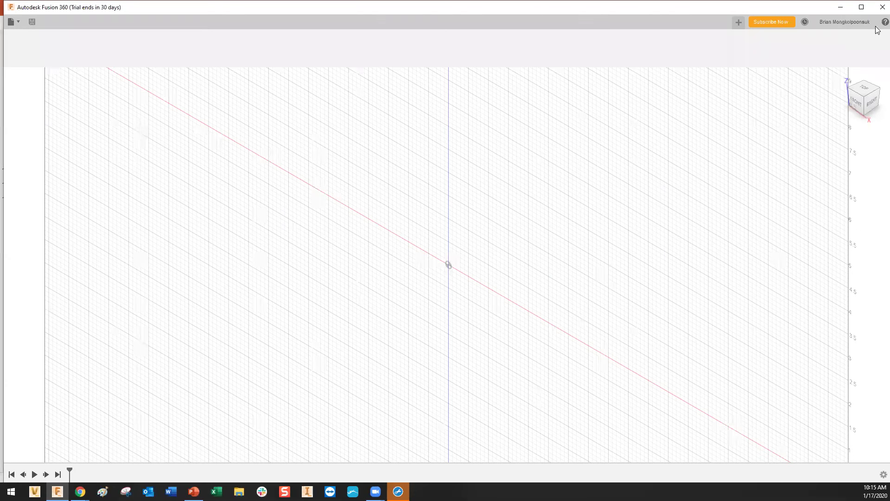
pyautogui.click(840, 17)
pyautogui.moveTo(845, 53)
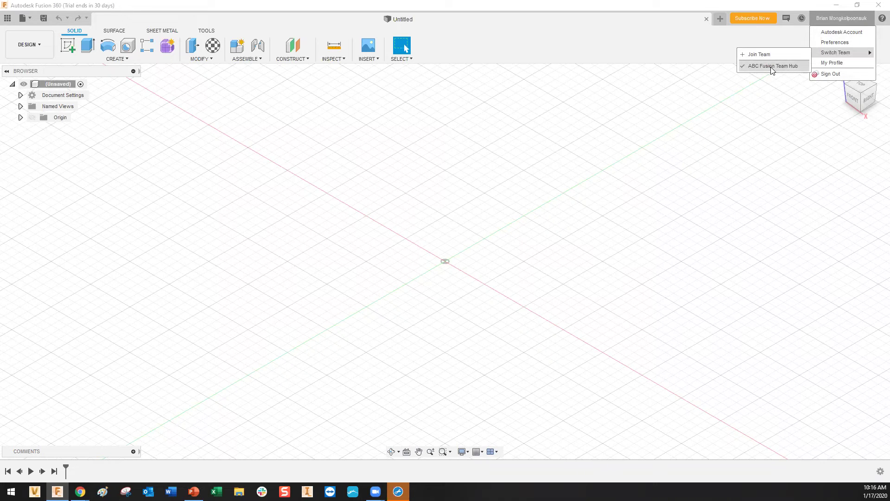
pyautogui.click(756, 106)
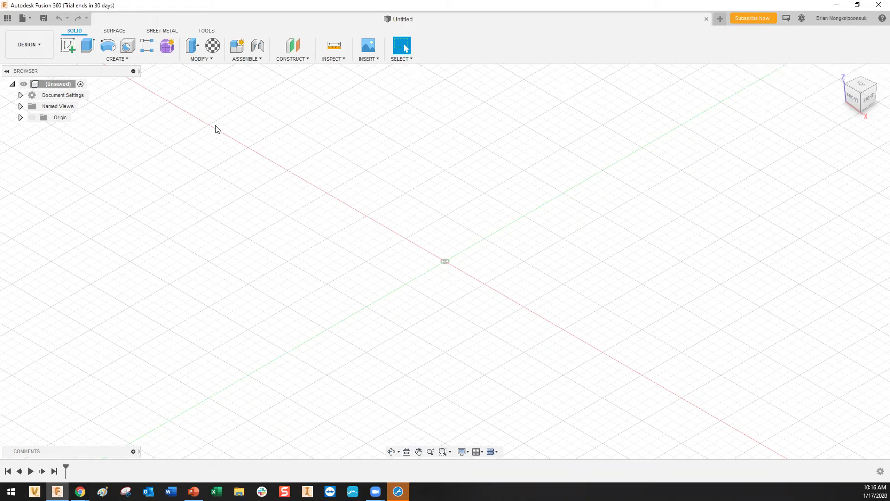
pyautogui.click(200, 485)
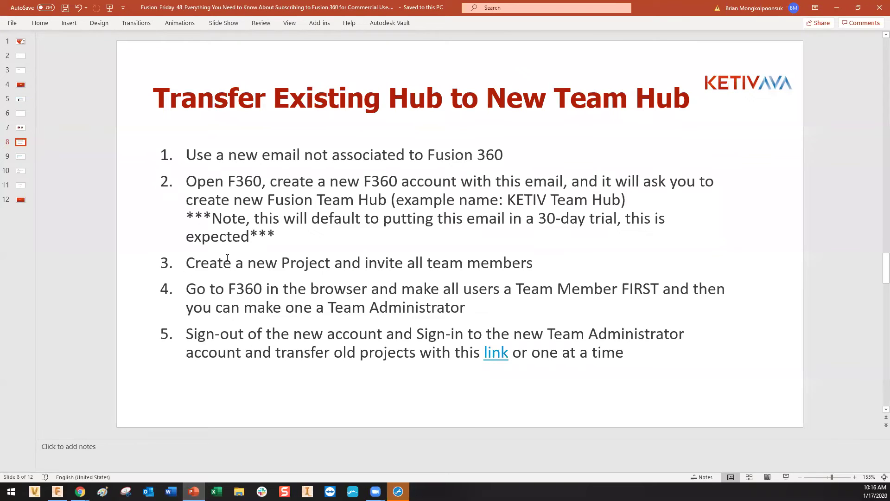
pyautogui.moveTo(187, 268); pyautogui.dragTo(507, 263)
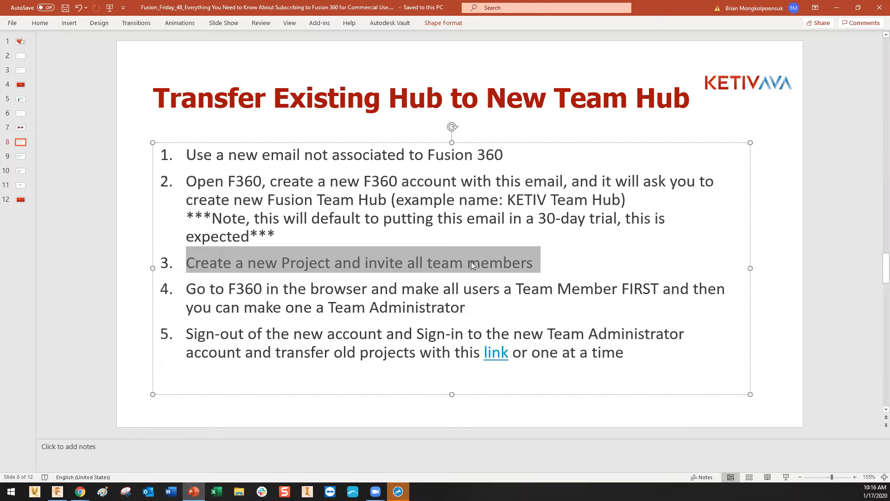
pyautogui.click(471, 264)
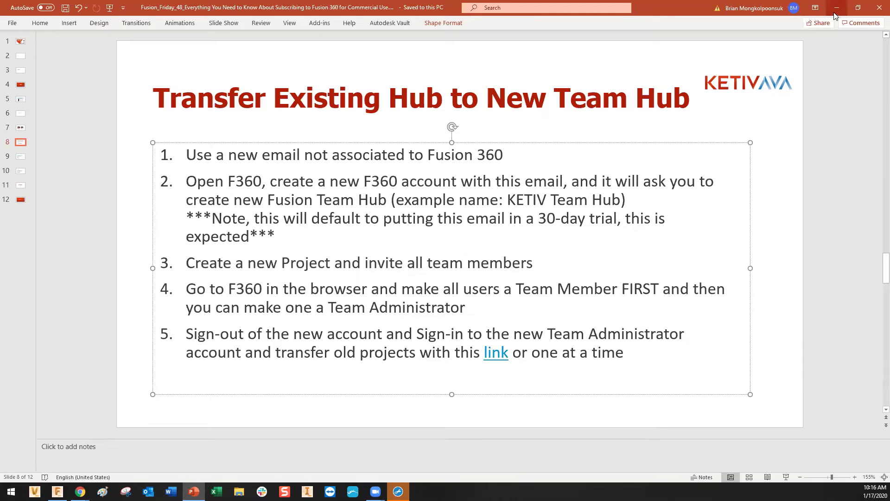
# Create a new project named 'ABC PROJECT' in the team hub and open it.
pyautogui.hotkey('alt', 'Tab')
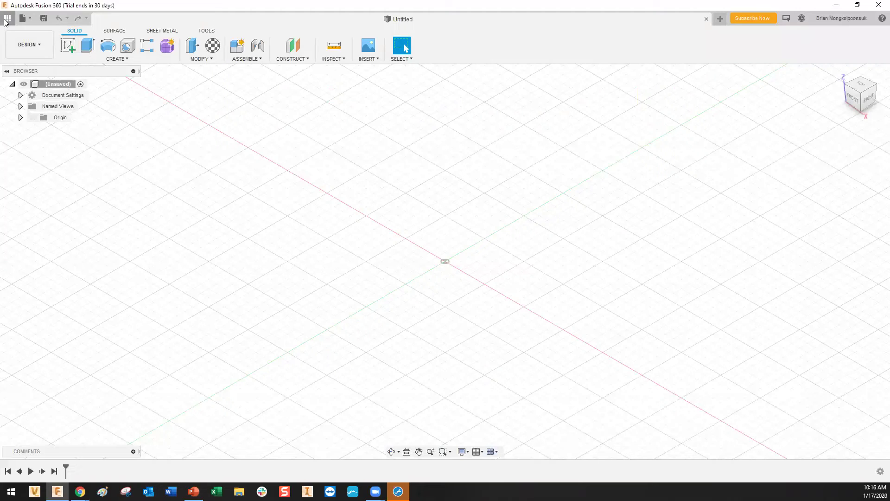
pyautogui.click(7, 19)
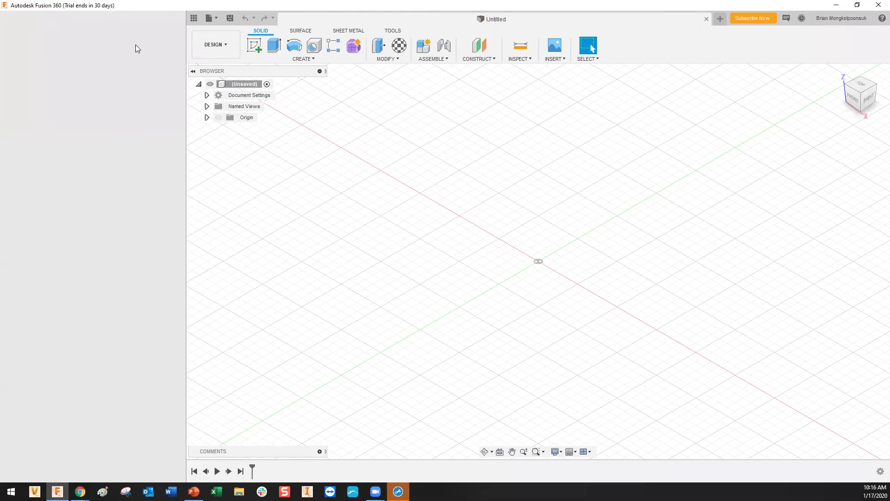
pyautogui.click(135, 44)
pyautogui.write('ABC')
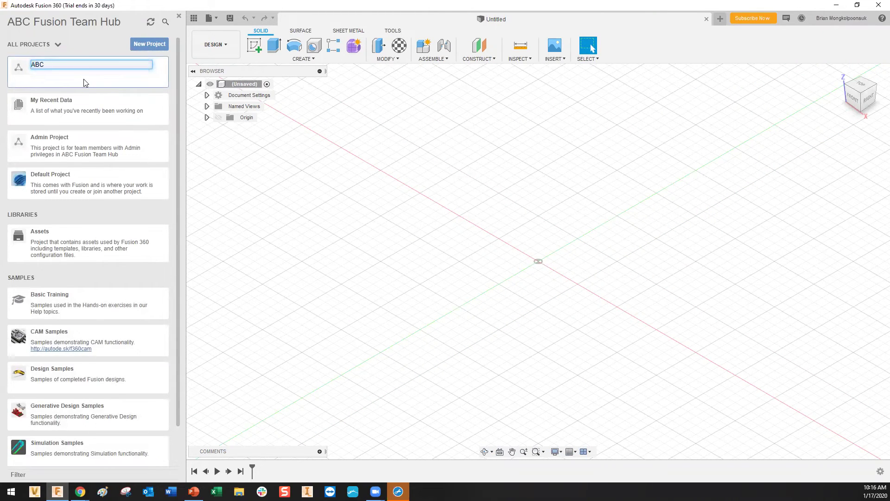
pyautogui.write(' PROJECT')
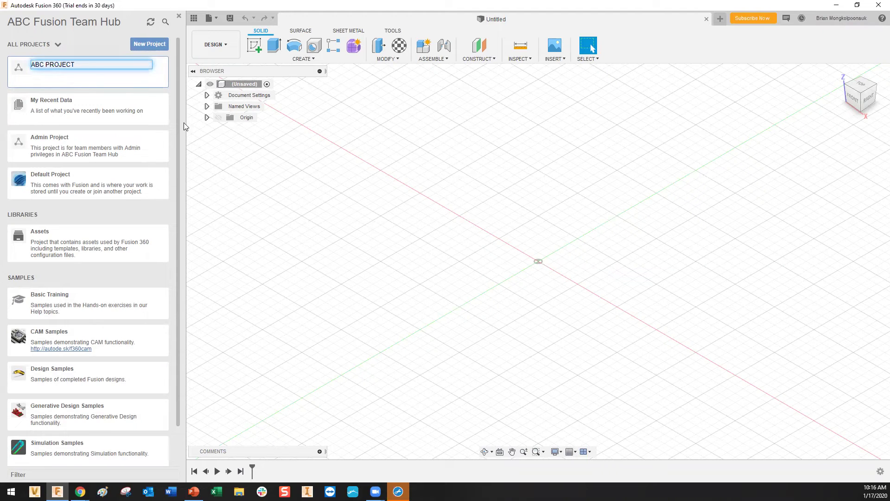
pyautogui.press('Return')
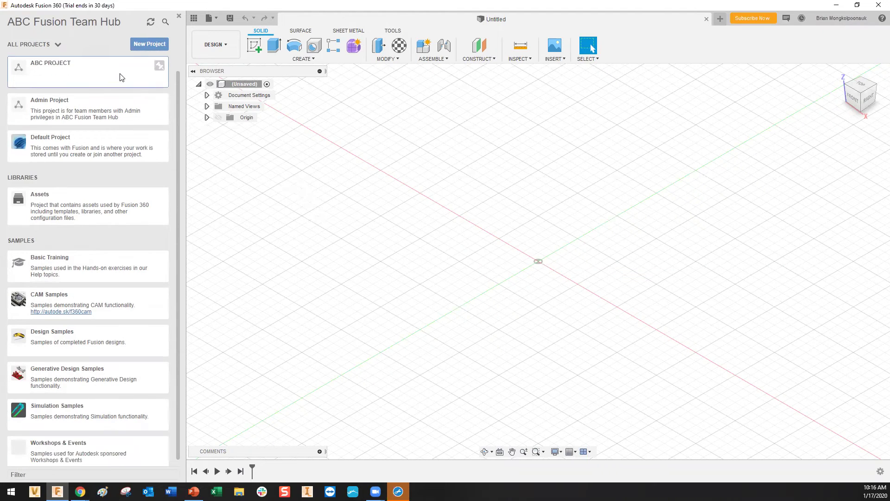
pyautogui.click(121, 77)
# Invite a second member to ABC PROJECT by e-mail from its People list.
pyautogui.click(111, 43)
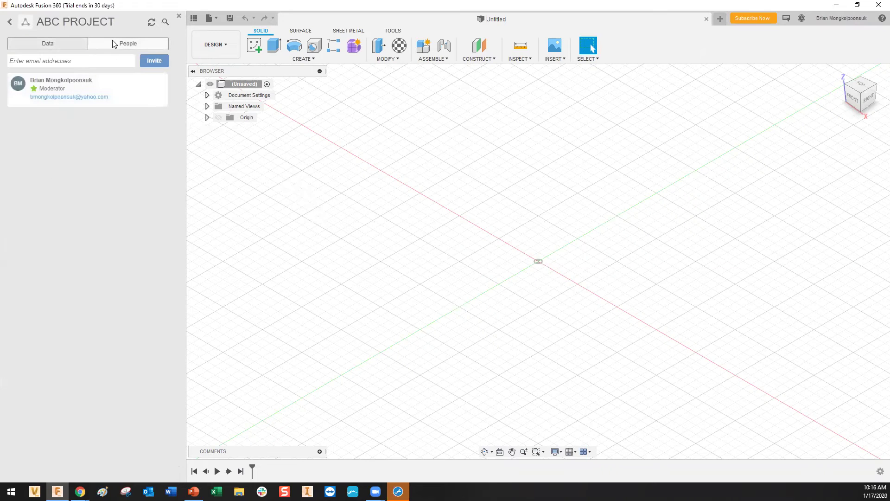
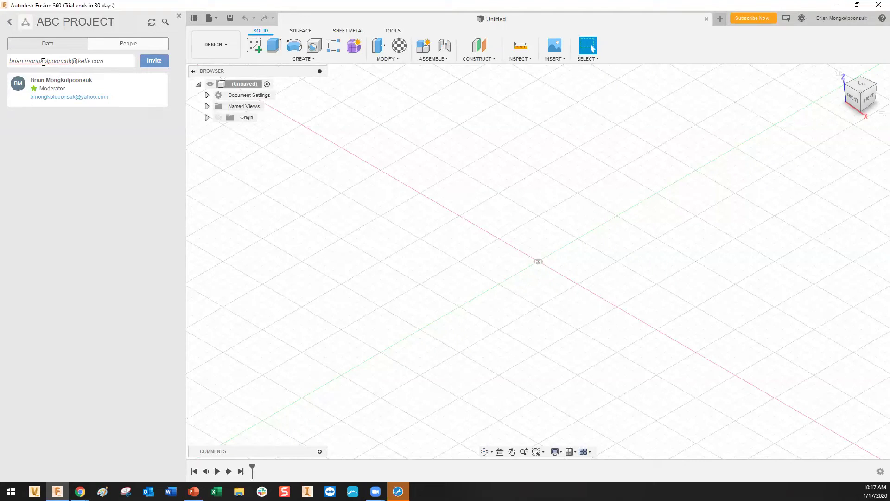
pyautogui.click(157, 62)
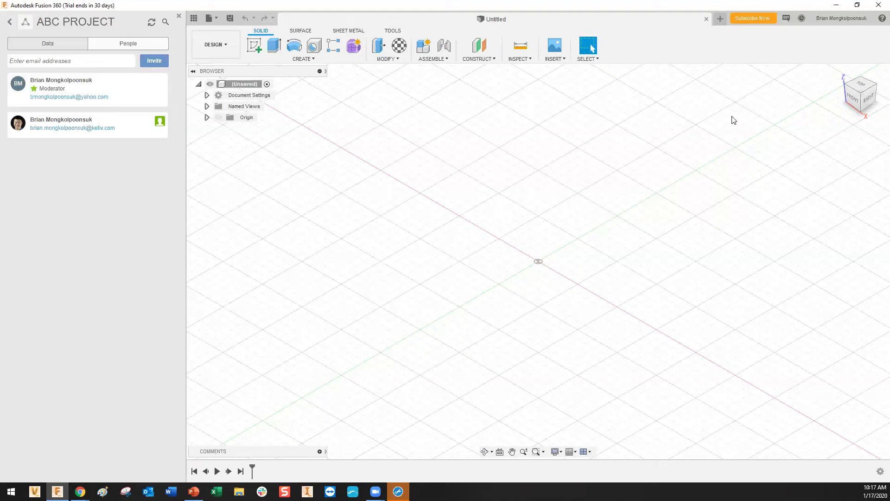
pyautogui.click(194, 491)
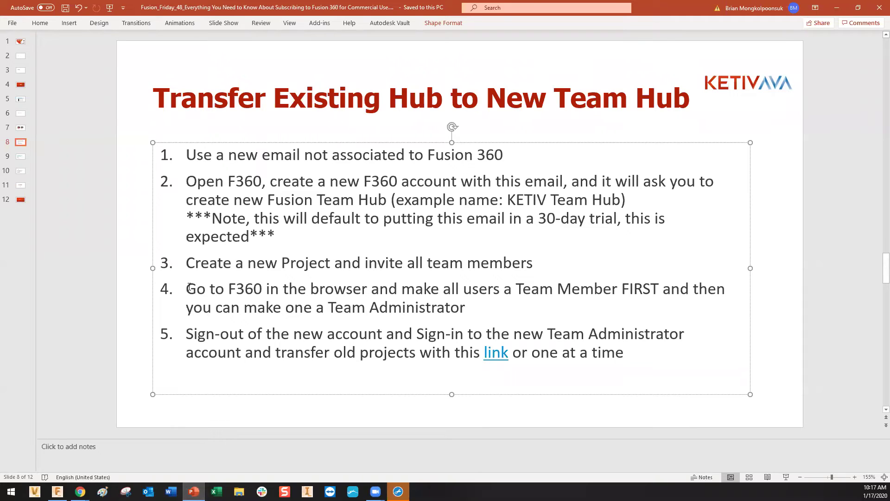
pyautogui.moveTo(186, 289); pyautogui.dragTo(462, 301)
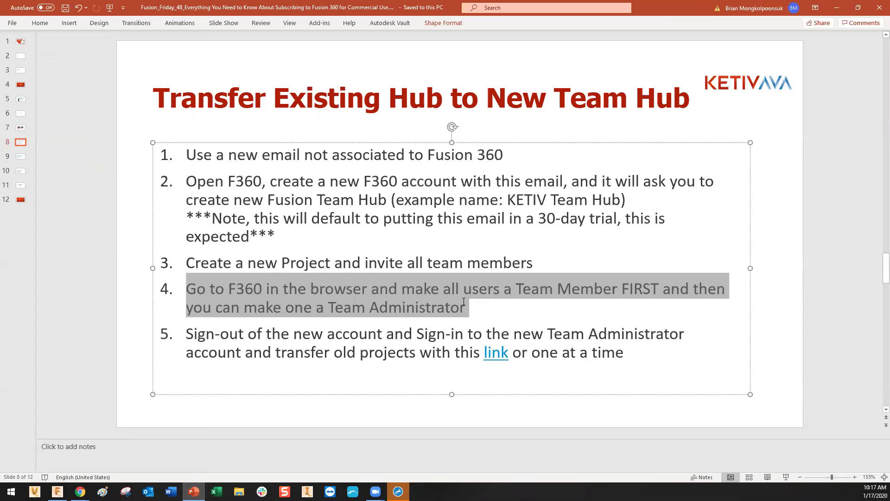
pyautogui.click(494, 309)
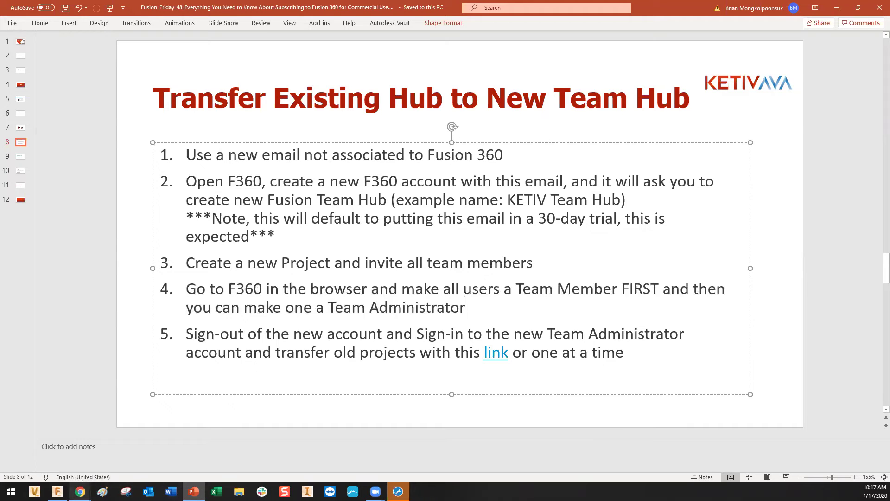
pyautogui.click(57, 492)
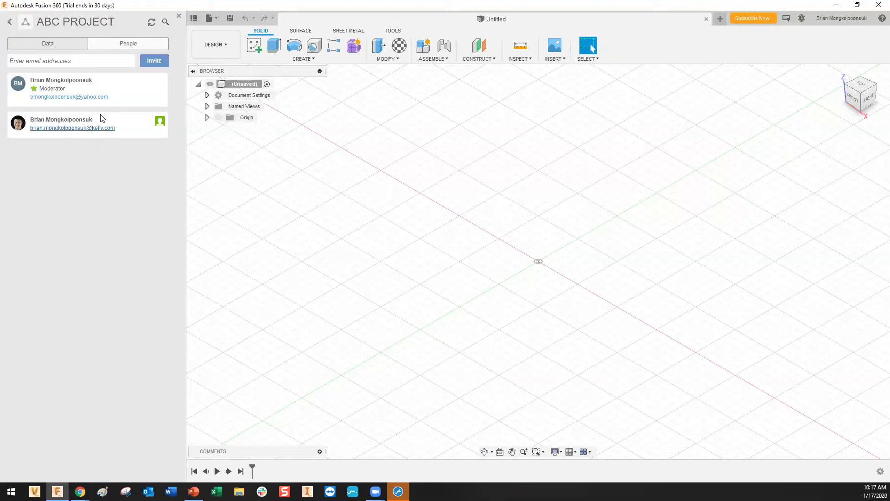
# Close the Data Panel and choose My Profile to open the ABC Fusion Team Hub in Chrome.
pyautogui.click(179, 17)
pyautogui.click(835, 19)
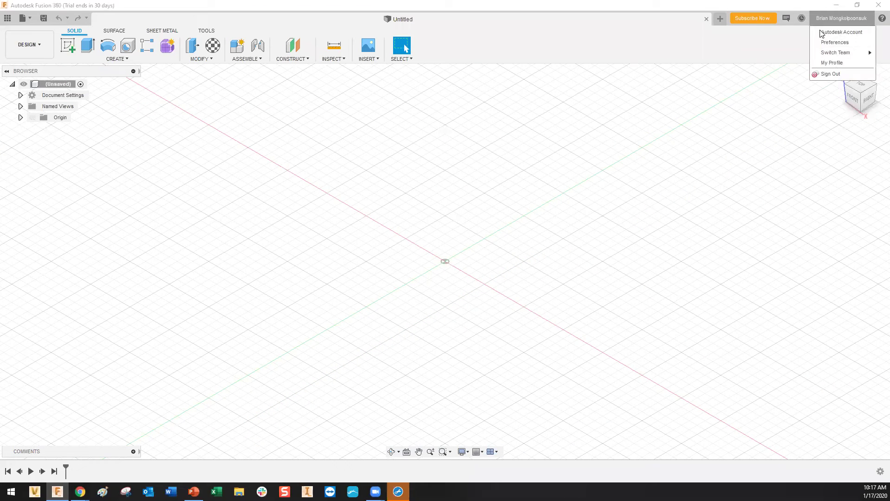
pyautogui.click(848, 65)
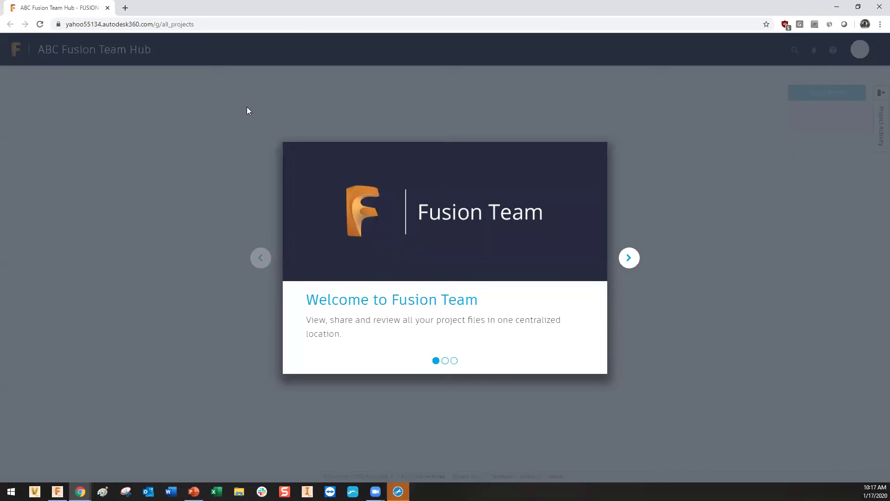
# Dismiss the welcome carousel, tour tip and banner, then open the hub's Admin team settings.
pyautogui.click(651, 363)
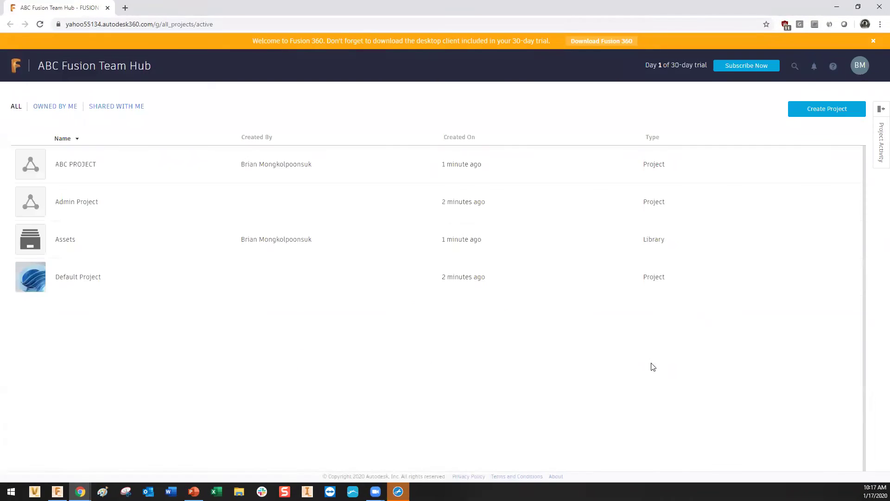
pyautogui.click(283, 125)
pyautogui.click(874, 41)
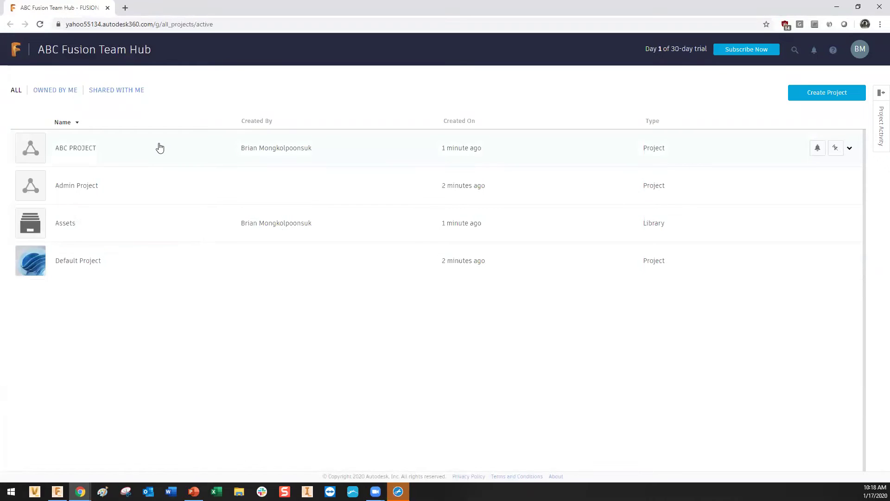
pyautogui.click(856, 54)
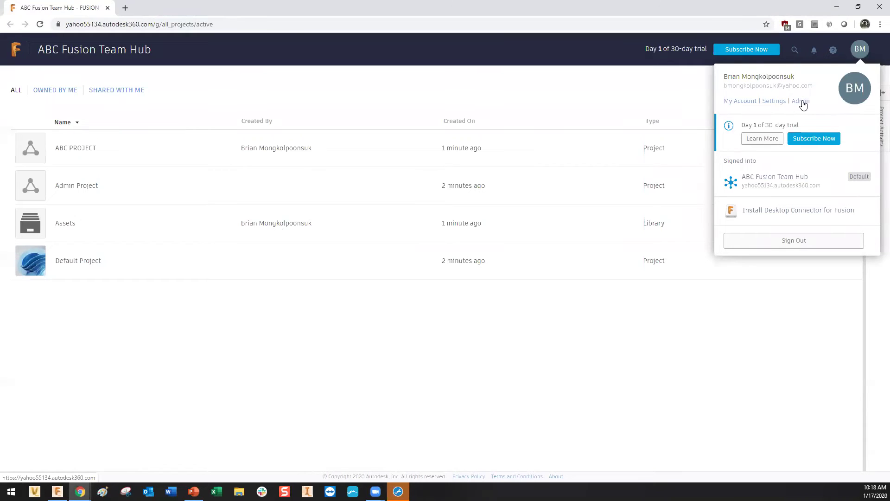
pyautogui.click(802, 101)
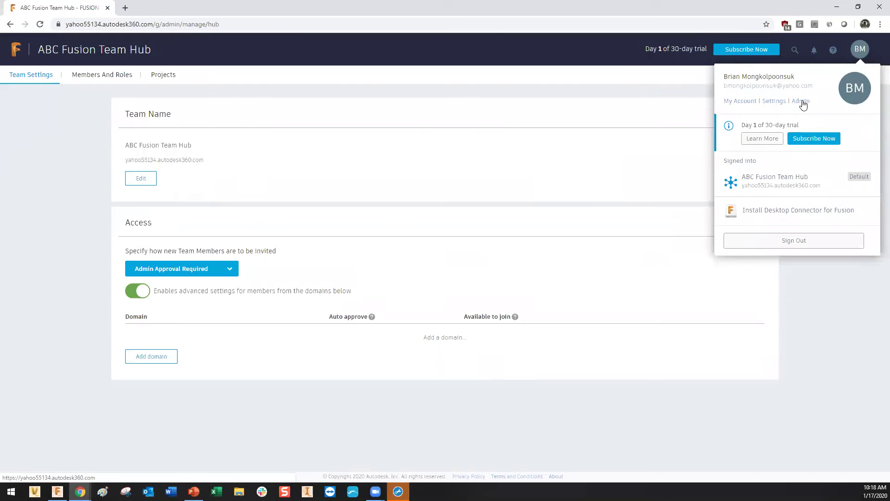
# In Members And Roles, change the second member's role to Team Member, then to Team Administrator.
pyautogui.click(77, 168)
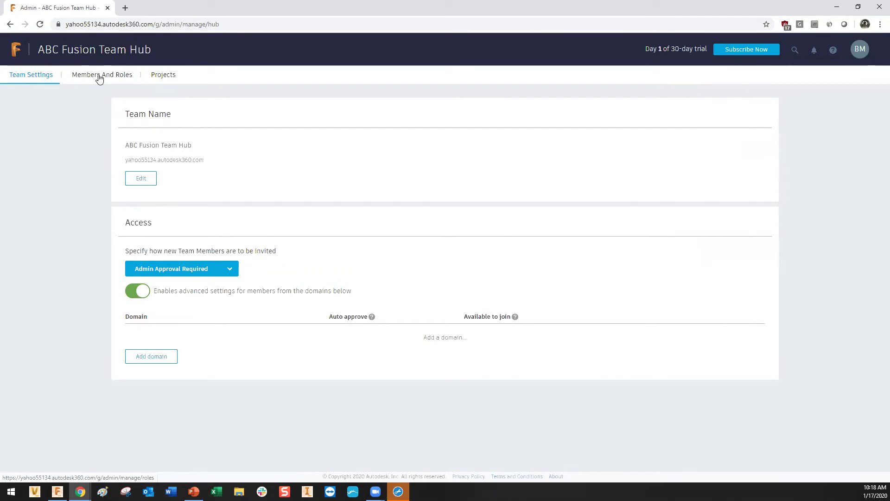
pyautogui.click(99, 78)
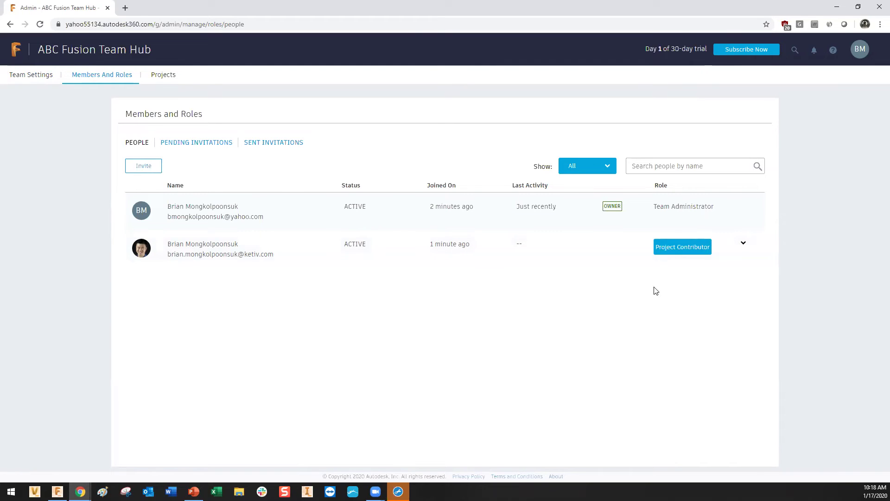
pyautogui.click(682, 255)
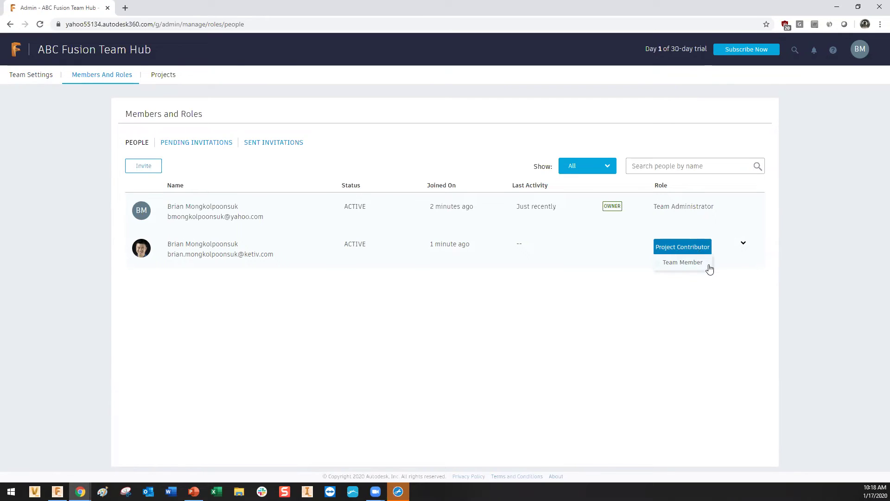
pyautogui.click(710, 269)
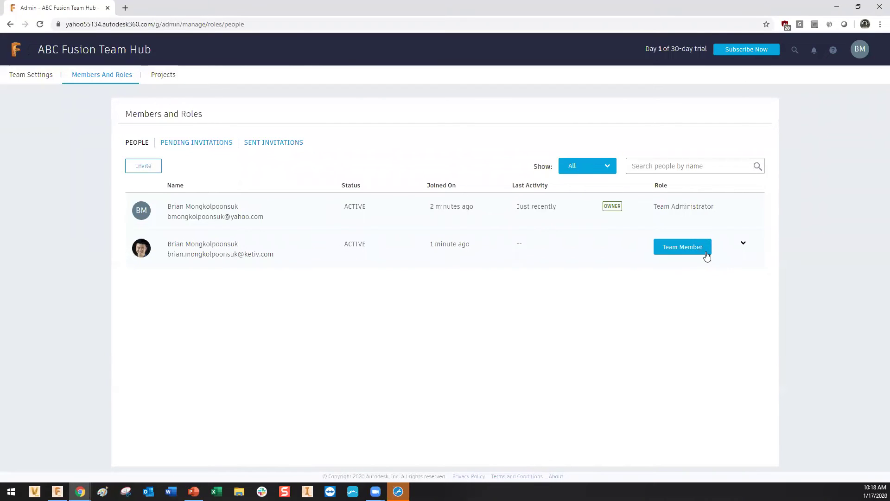
pyautogui.click(706, 254)
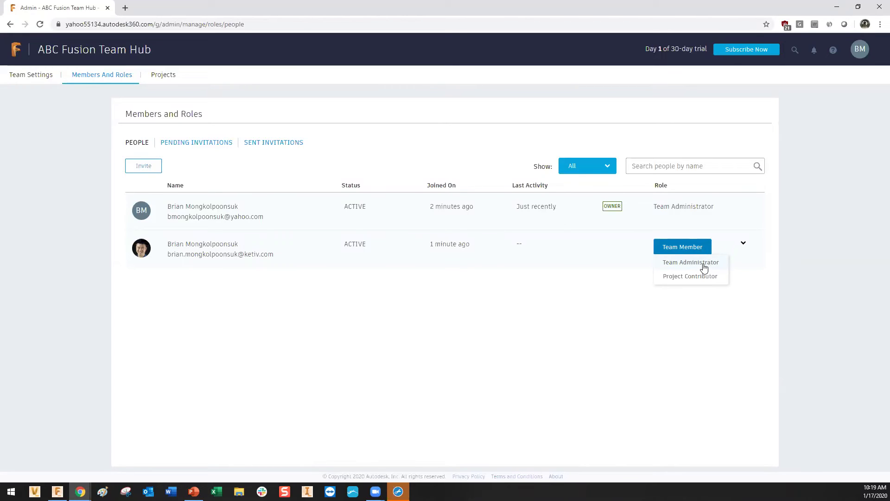
pyautogui.click(700, 263)
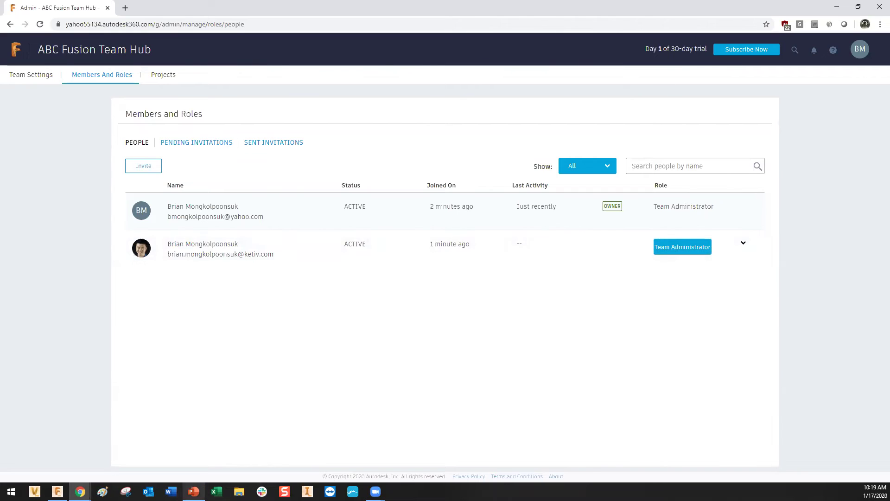
pyautogui.click(194, 491)
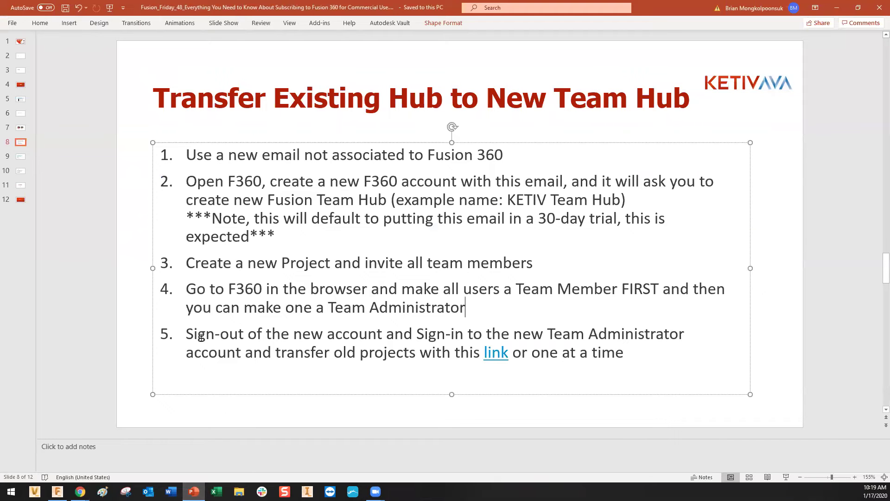
pyautogui.moveTo(187, 334); pyautogui.dragTo(538, 333)
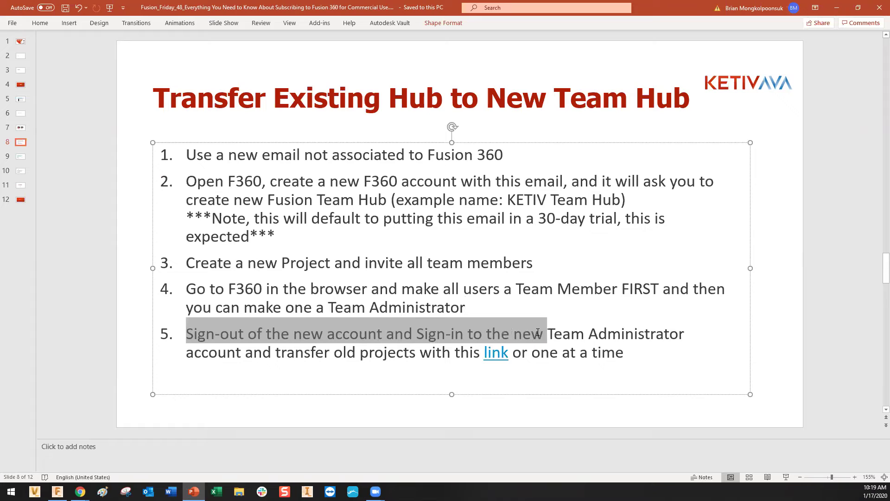
pyautogui.click(531, 333)
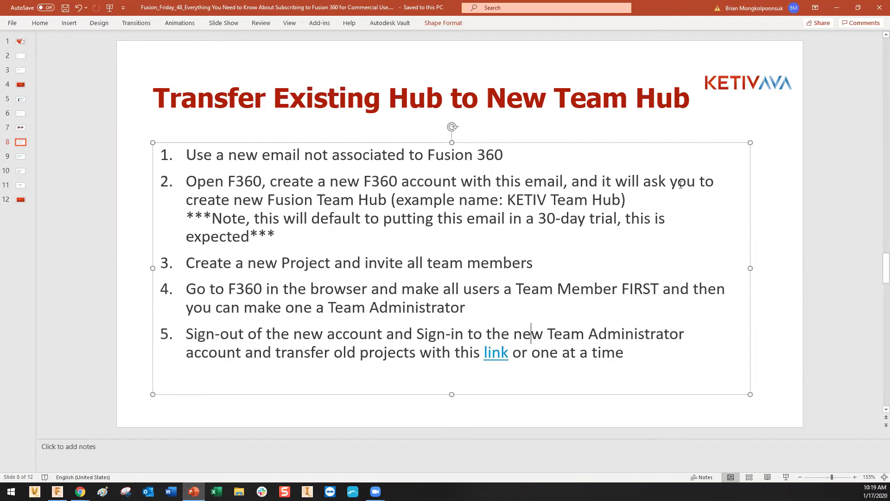
# Hide the presentation and sign out of the ABC Fusion Team Hub account.
pyautogui.click(845, 7)
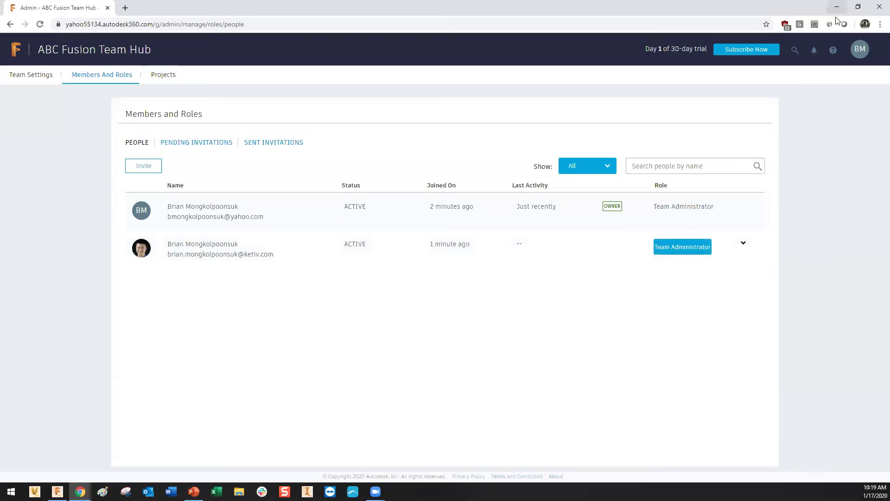
pyautogui.click(857, 52)
pyautogui.click(802, 249)
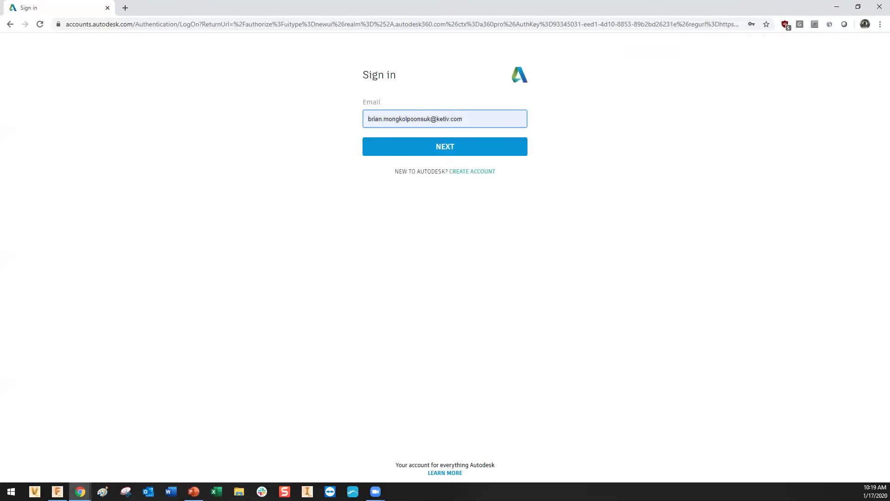
# Follow the slide's link to the 'How to signup for a new Fusion Team Hub' article and scroll to its Solution.
pyautogui.click(194, 448)
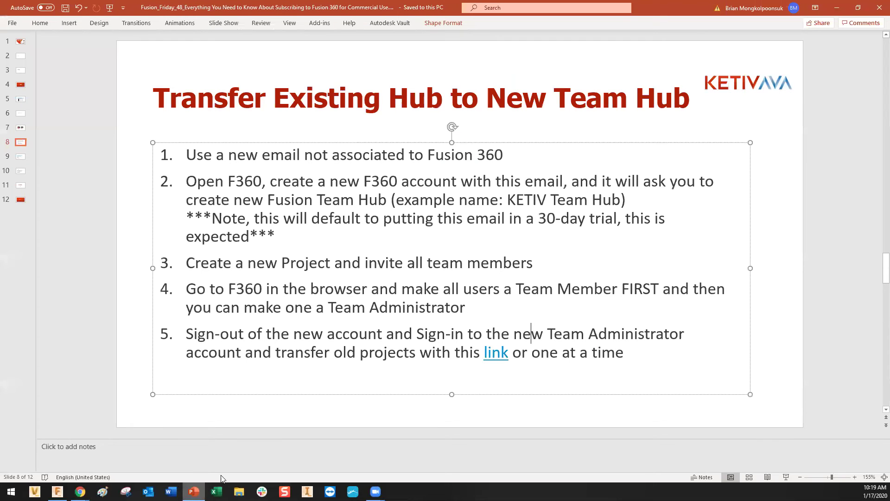
pyautogui.keyDown('ctrl'); pyautogui.click(498, 352); pyautogui.keyUp('ctrl')
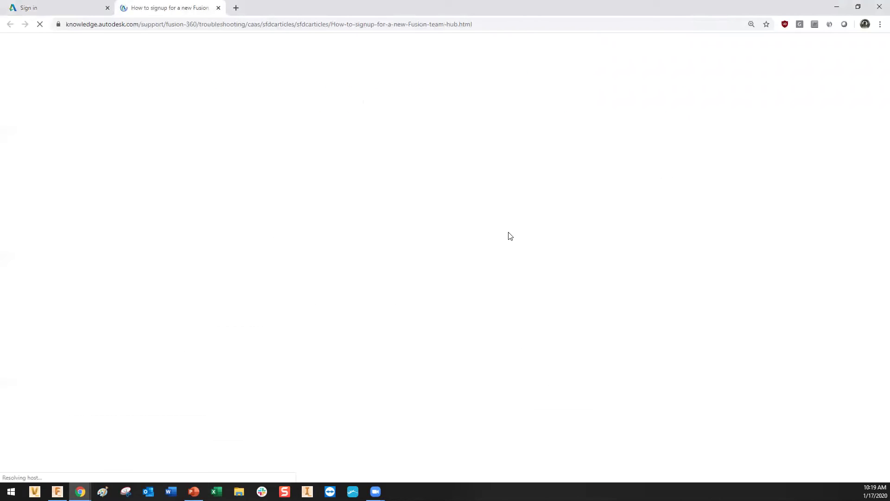
pyautogui.scroll(-4, 29, 202)
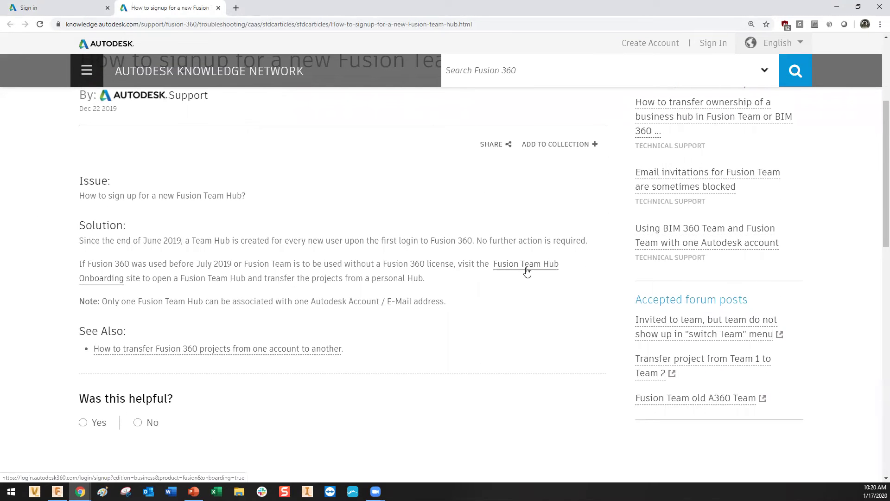
# Start Fusion Team Hub Onboarding with Let's Go! and sign back in with the saved account.
pyautogui.click(527, 271)
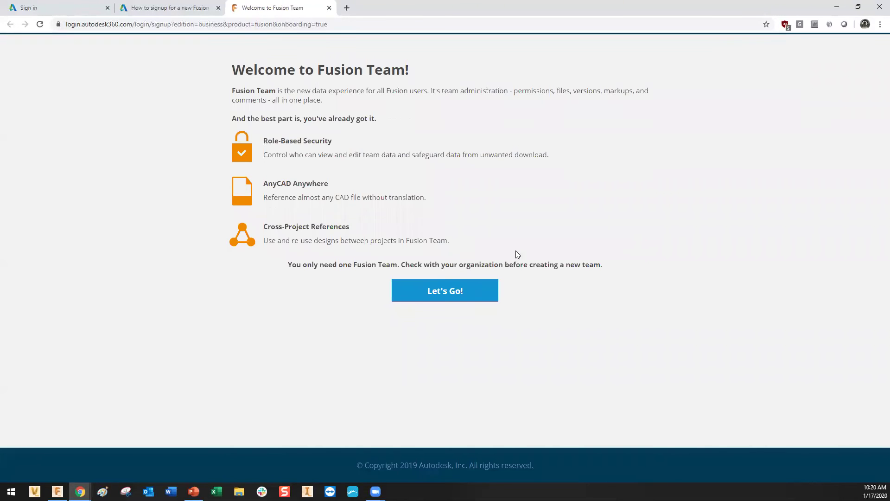
pyautogui.click(472, 295)
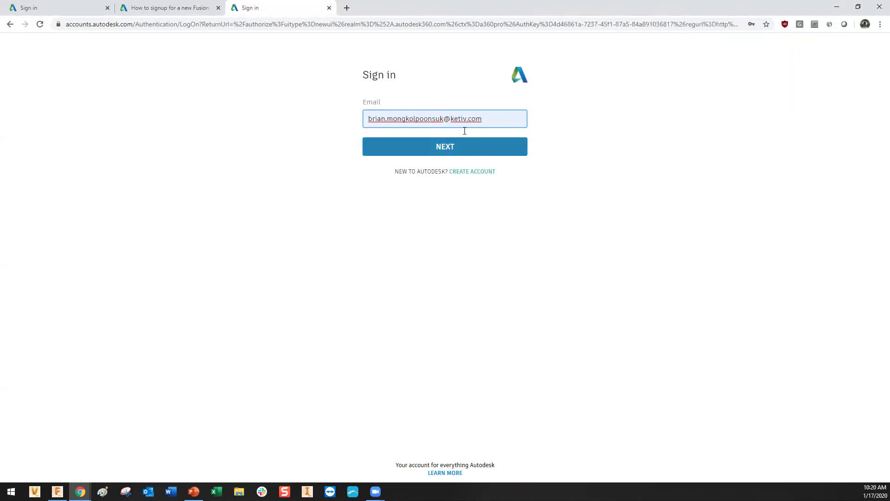
pyautogui.click(479, 148)
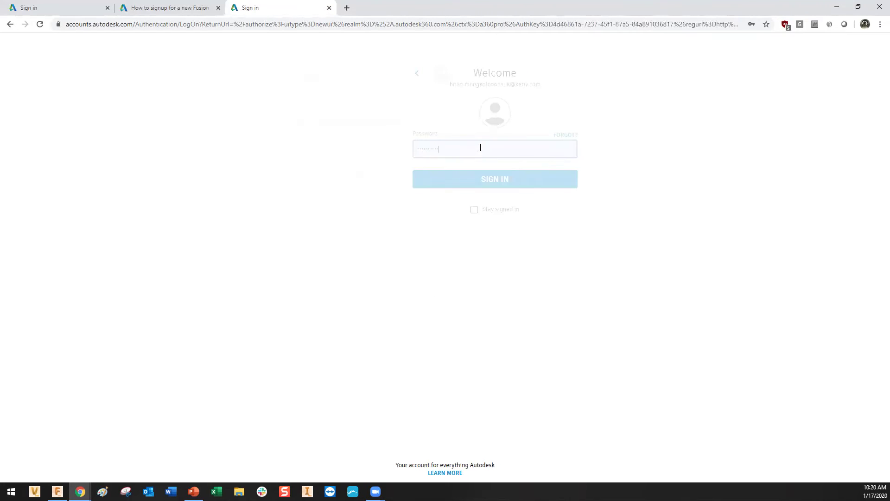
pyautogui.click(445, 180)
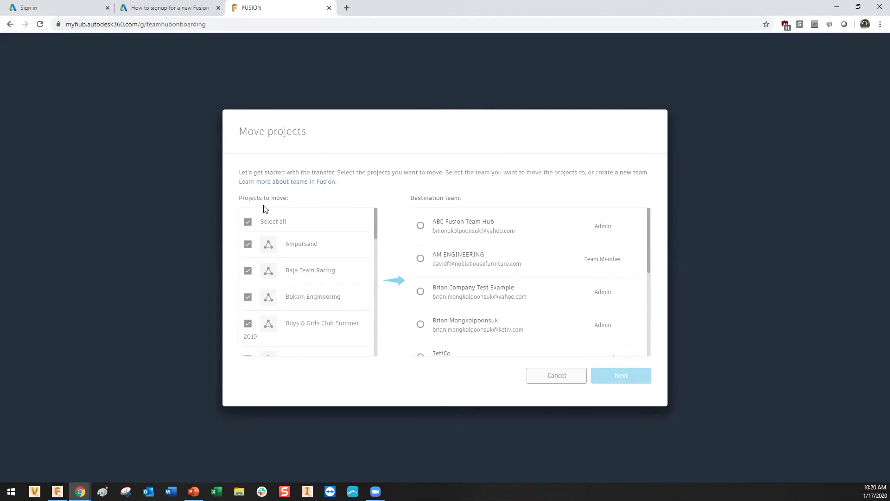
# Clear Select all and tick only Old Existing Project With Data for moving.
pyautogui.scroll(-10, 345, 246)
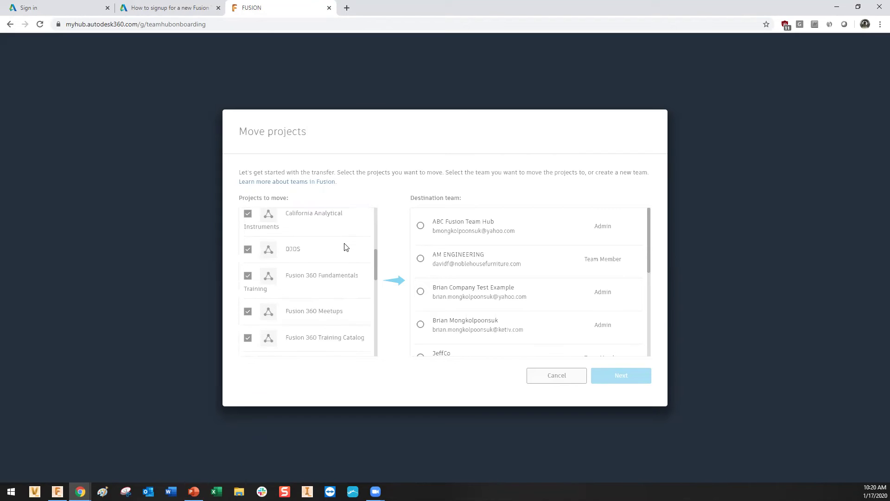
pyautogui.scroll(10, 338, 258)
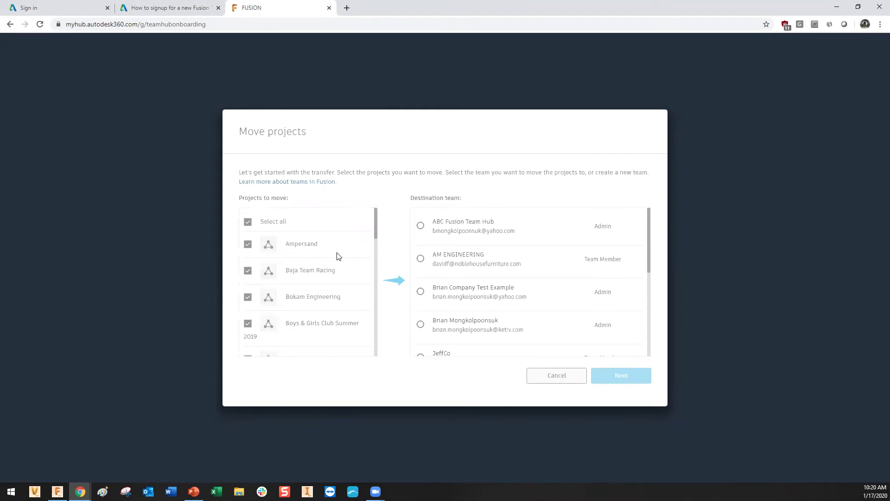
pyautogui.click(247, 222)
pyautogui.scroll(-2, 325, 251)
pyautogui.scroll(-6, 325, 251)
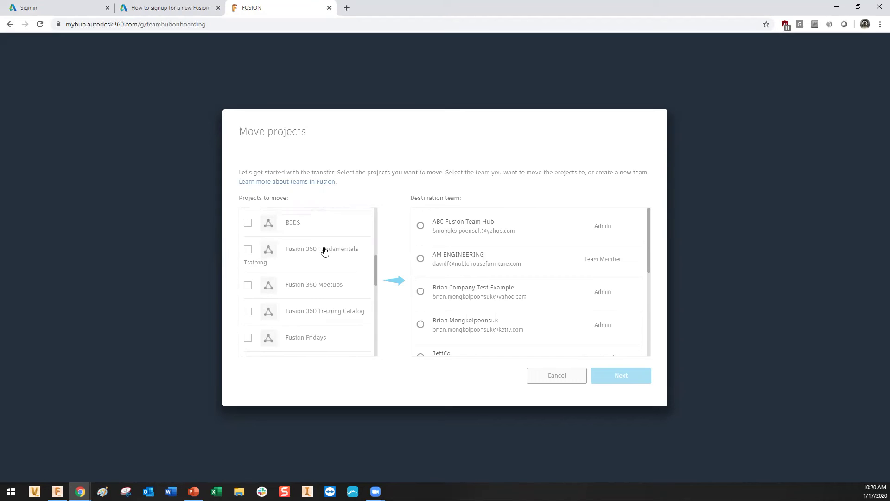
pyautogui.scroll(-2, 325, 250)
pyautogui.scroll(1, 297, 258)
pyautogui.click(248, 257)
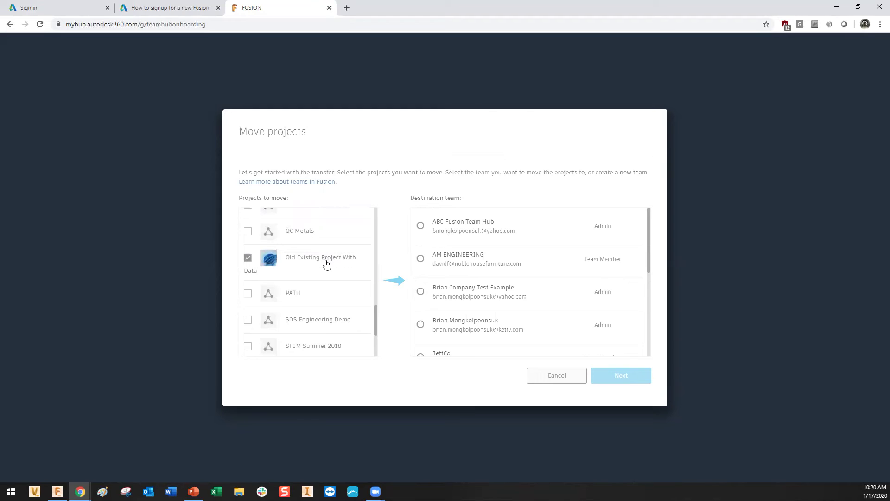
# Choose ABC Fusion Team Hub as the destination team and finish the transfer.
pyautogui.scroll(-2, 471, 276)
pyautogui.scroll(2, 472, 275)
pyautogui.click(421, 226)
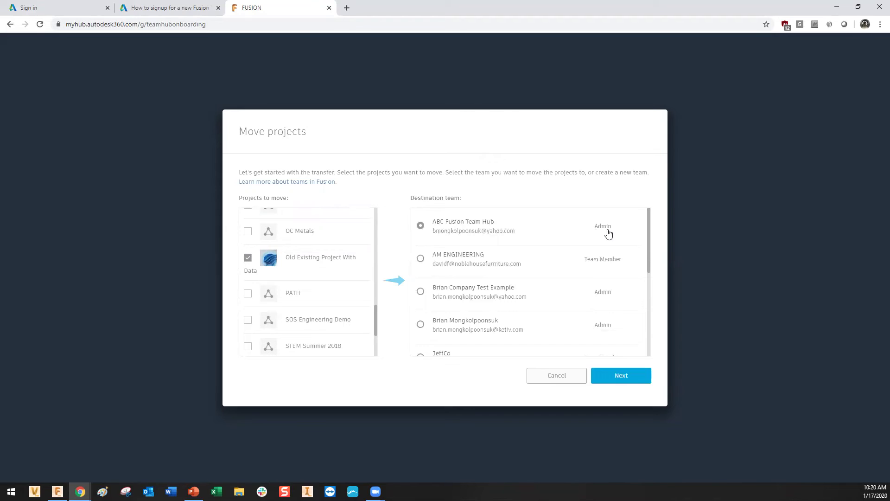
pyautogui.scroll(-2, 554, 241)
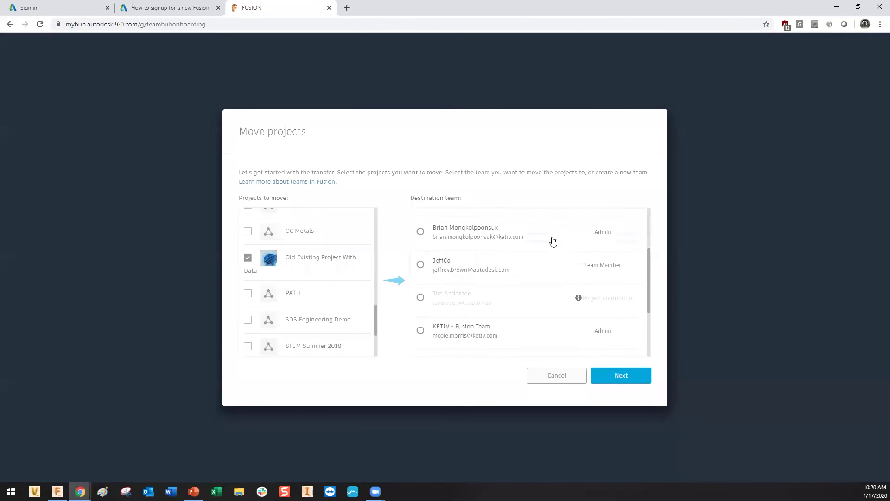
pyautogui.scroll(2, 553, 240)
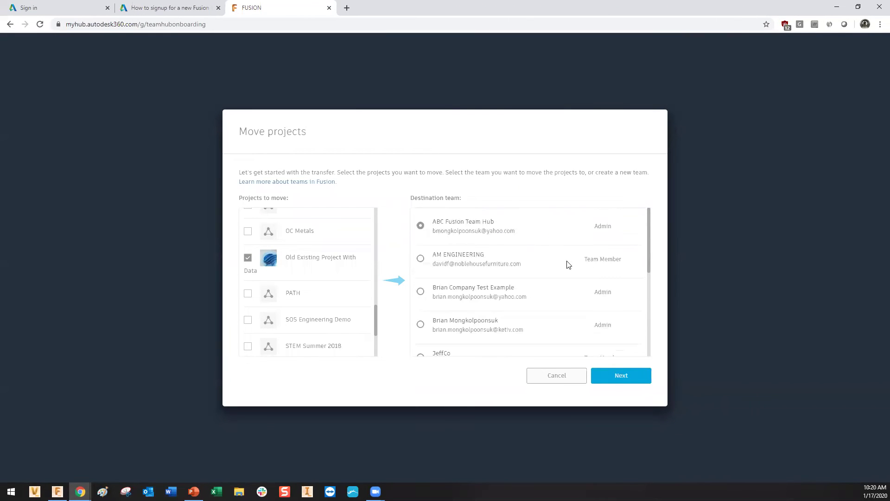
pyautogui.click(621, 377)
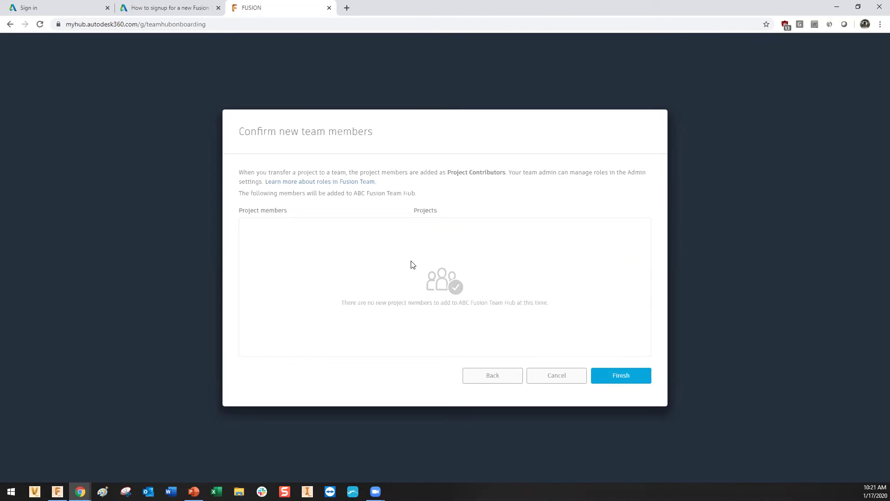
pyautogui.click(624, 379)
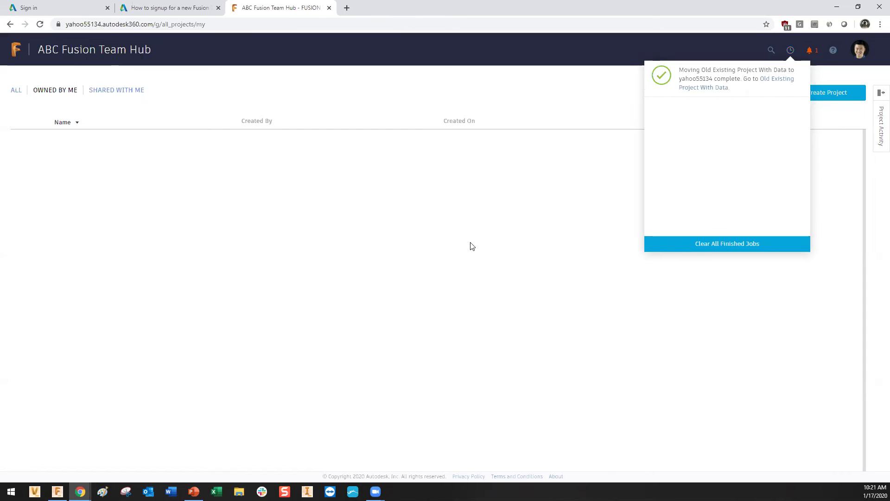
# Close the jobs panel, list ALL five hub projects to confirm the move, then return to PowerPoint.
pyautogui.click(791, 49)
pyautogui.click(16, 94)
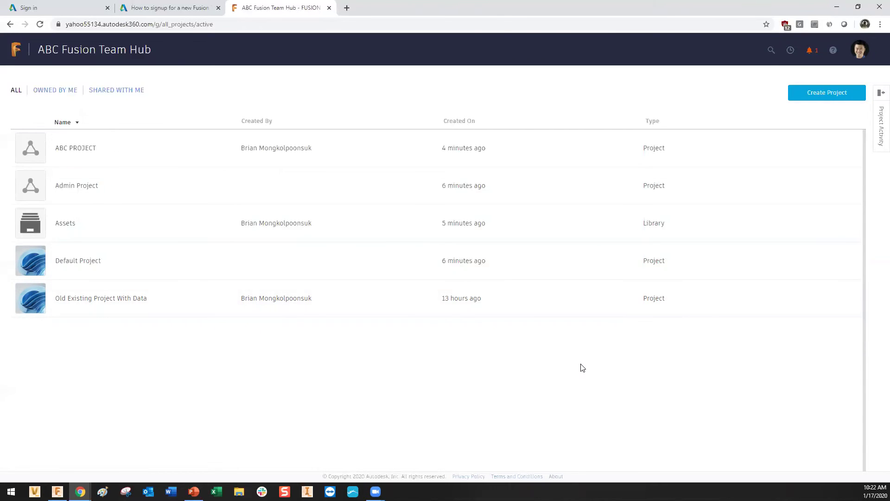
pyautogui.click(860, 51)
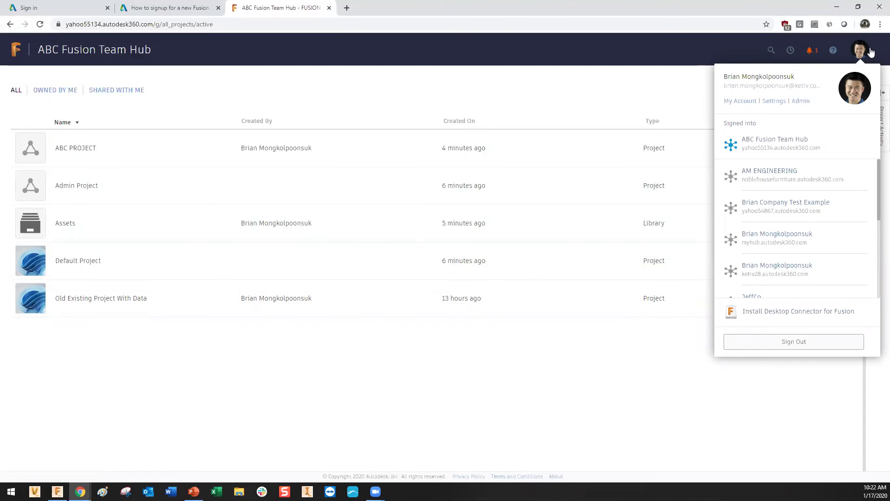
pyautogui.click(854, 50)
pyautogui.click(194, 492)
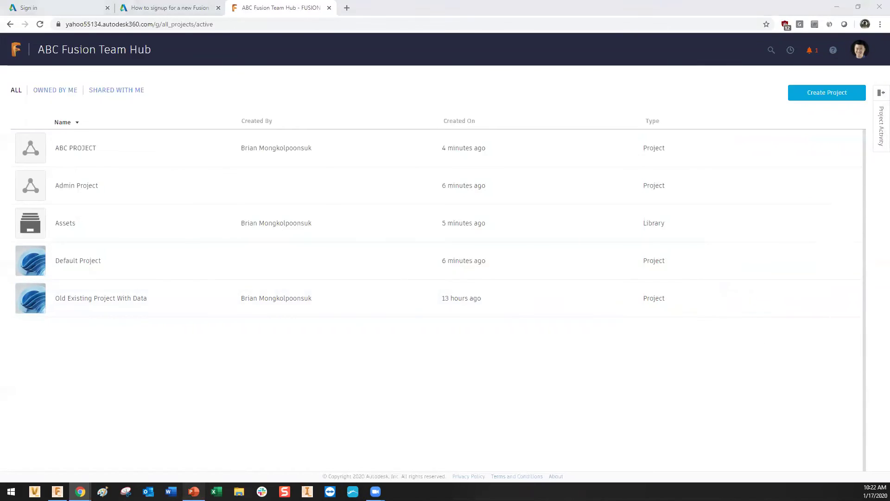
# Show slide 9, 'Expired Fusion 360', with its Hobbyist, Startup and Commercial Use pros and cons.
pyautogui.click(21, 158)
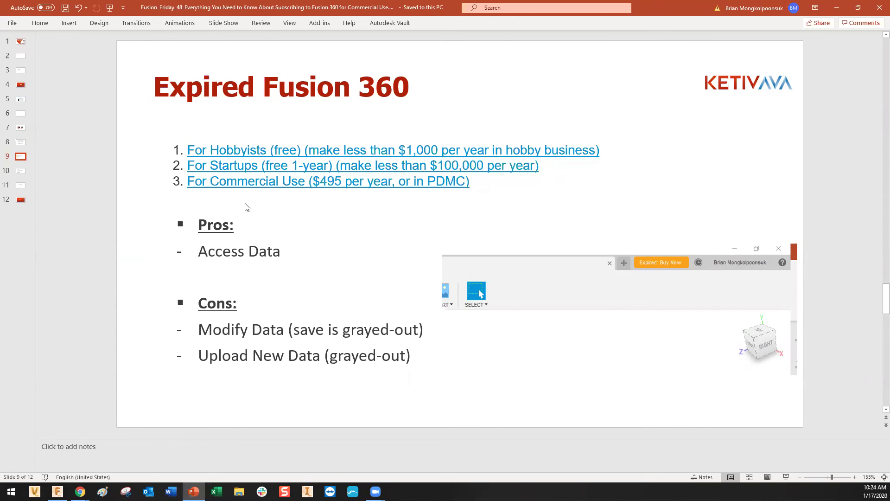
# Show slide 10, 'FeatureCAM now only available in Fusion 360'.
pyautogui.click(20, 172)
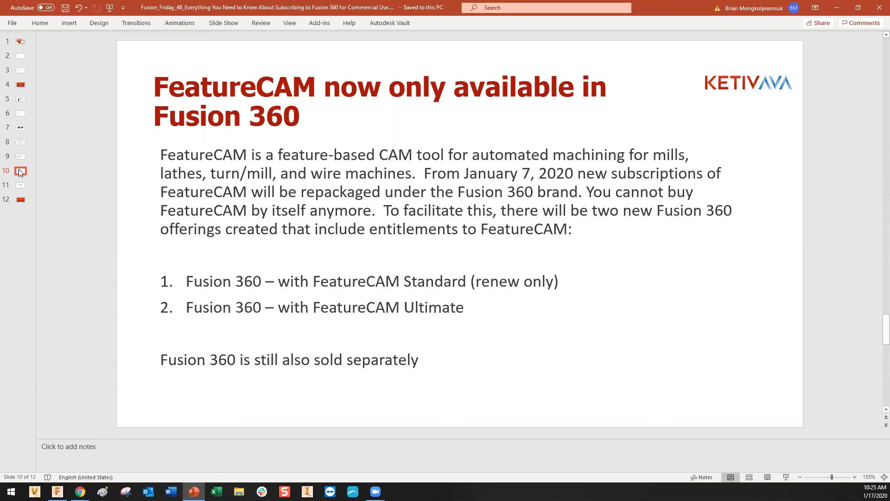
# Advance to slide 11 of 12, the presenter's contact details slide.
pyautogui.press('Down')
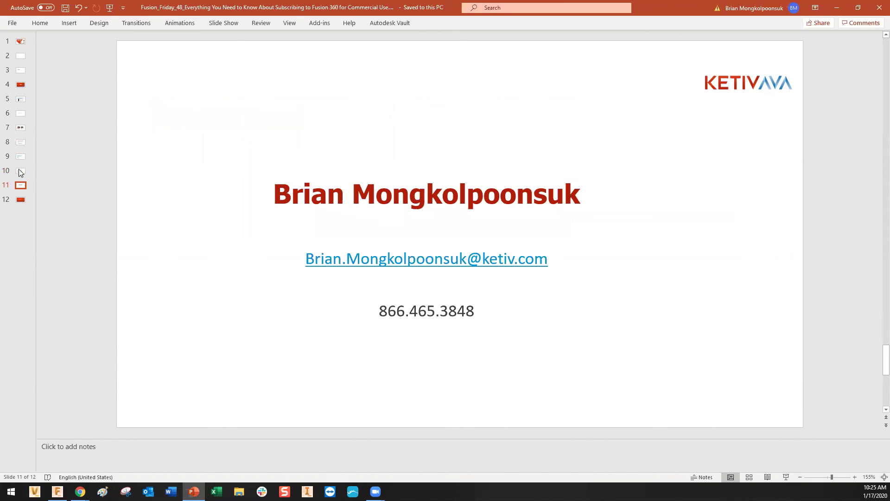